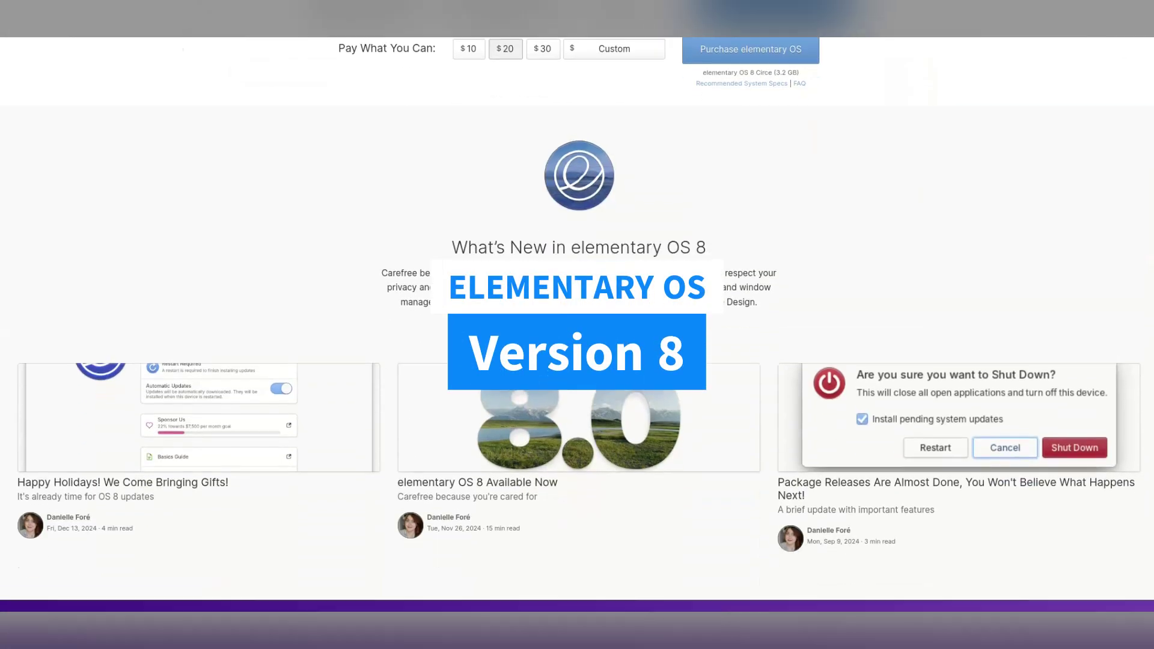
Enter a $0 custom amount on the elementary OS download page and start the download
{"action": "scroll", "coordinate": [577, 324], "scroll_direction": "down", "scroll_amount": 2}
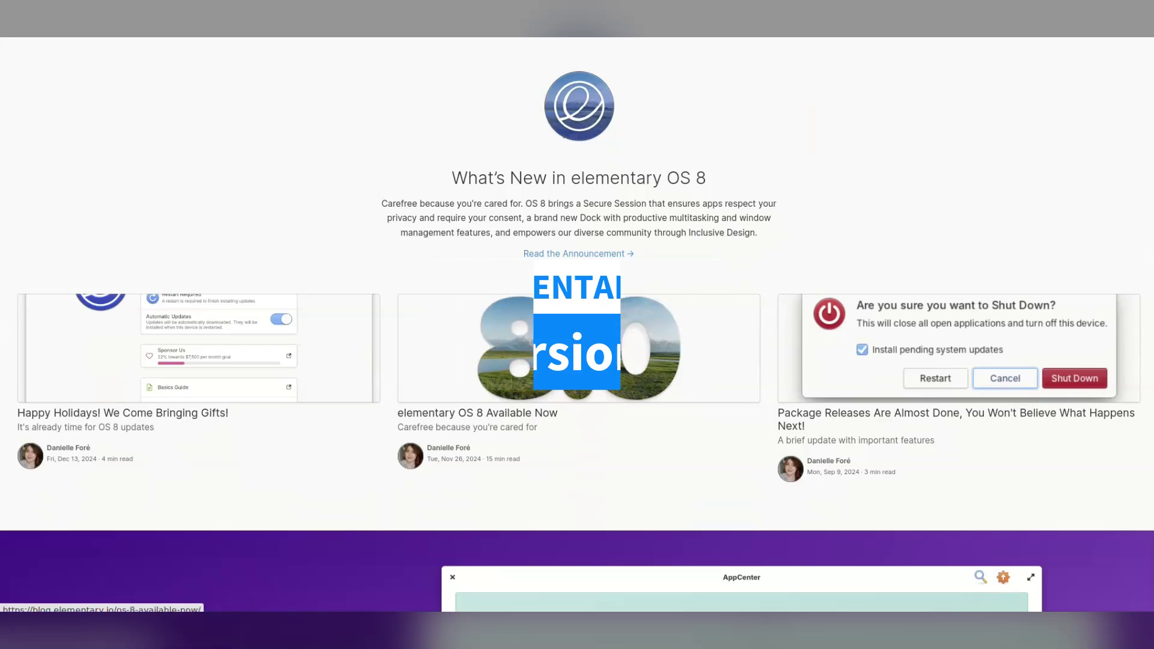
{"action": "scroll", "coordinate": [577, 324], "scroll_direction": "down", "scroll_amount": 8}
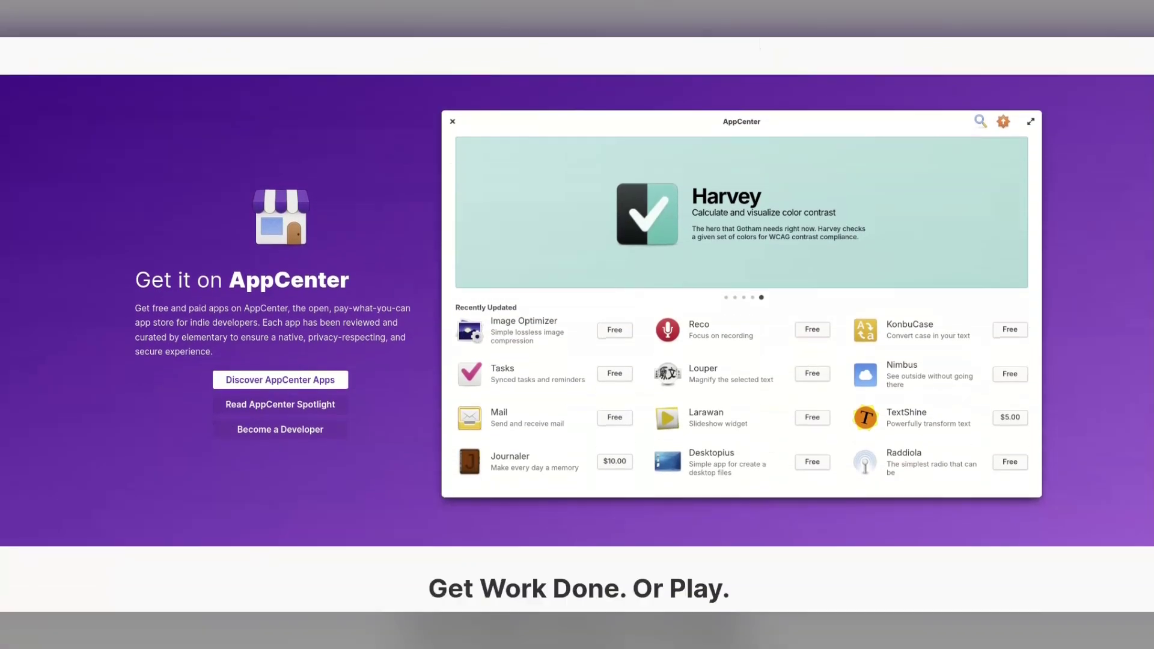
{"action": "scroll", "coordinate": [577, 325], "scroll_direction": "down", "scroll_amount": 8}
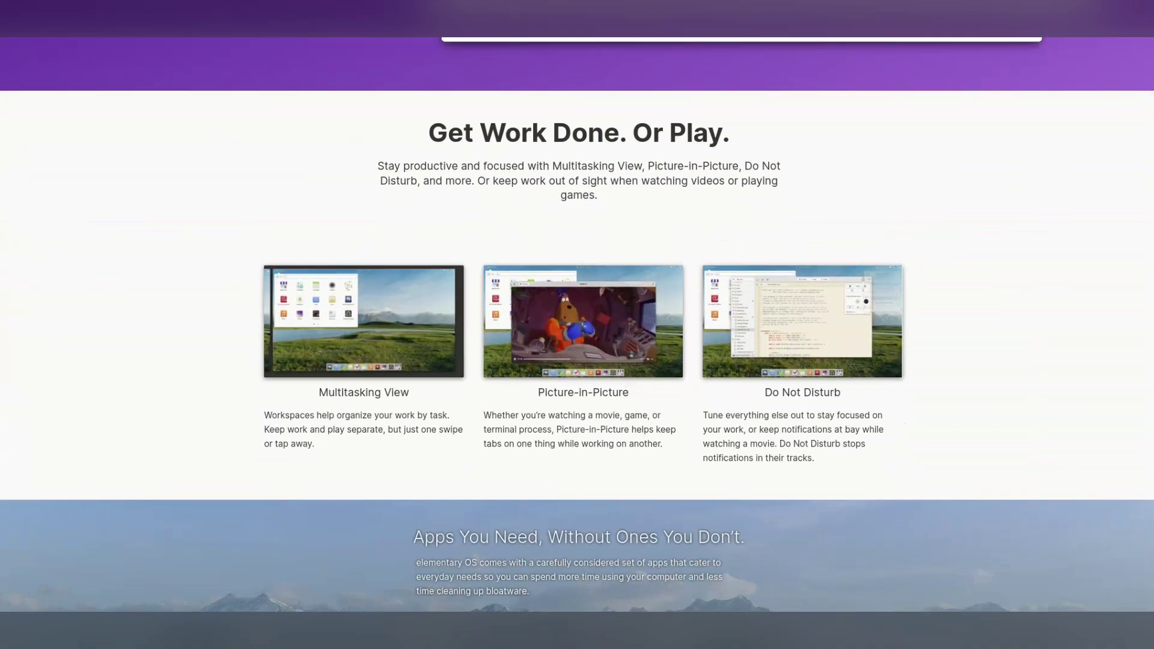
{"action": "scroll", "coordinate": [577, 324], "scroll_direction": "down", "scroll_amount": 1}
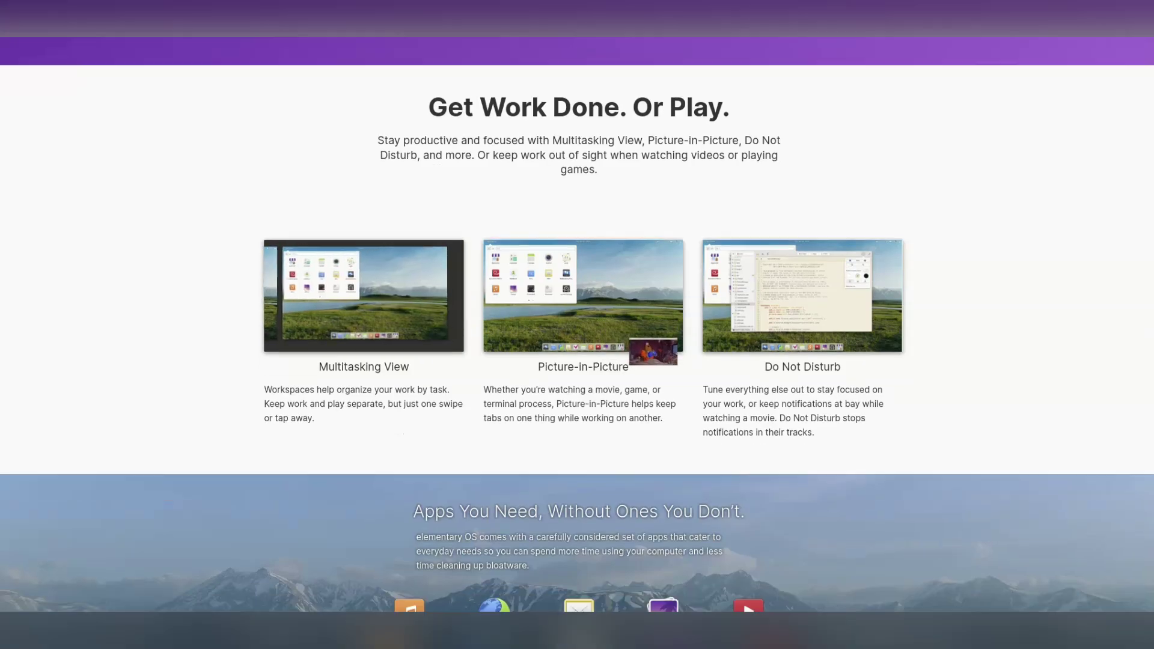
{"action": "scroll", "coordinate": [577, 324], "scroll_direction": "down", "scroll_amount": 9}
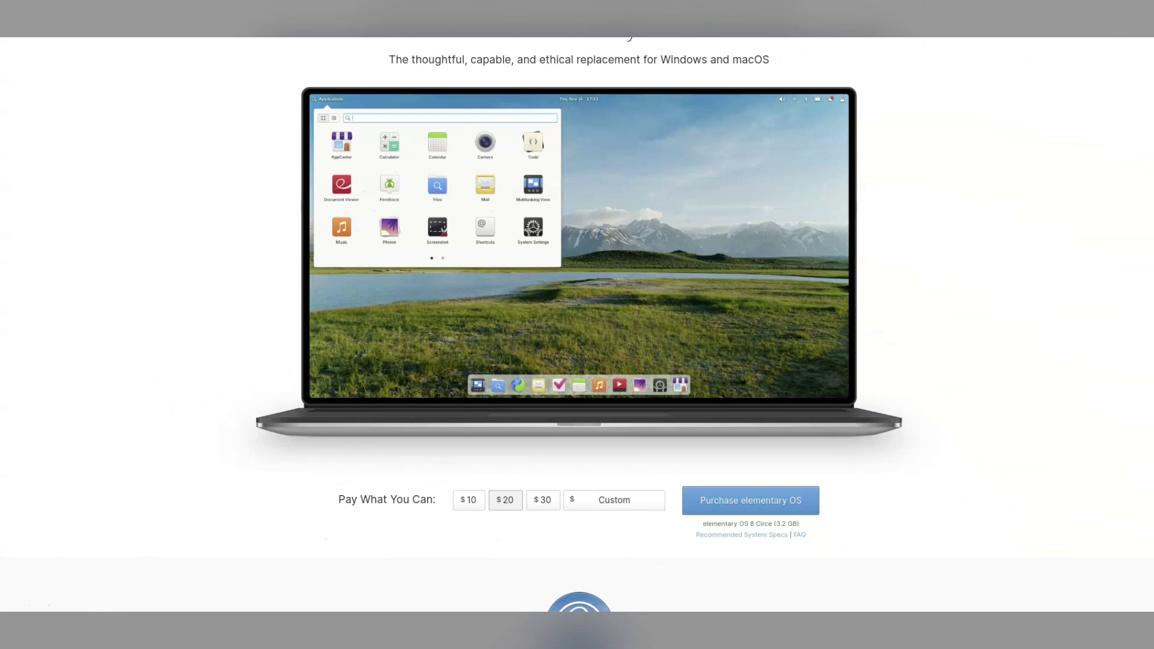
{"action": "left_click", "coordinate": [614, 500]}
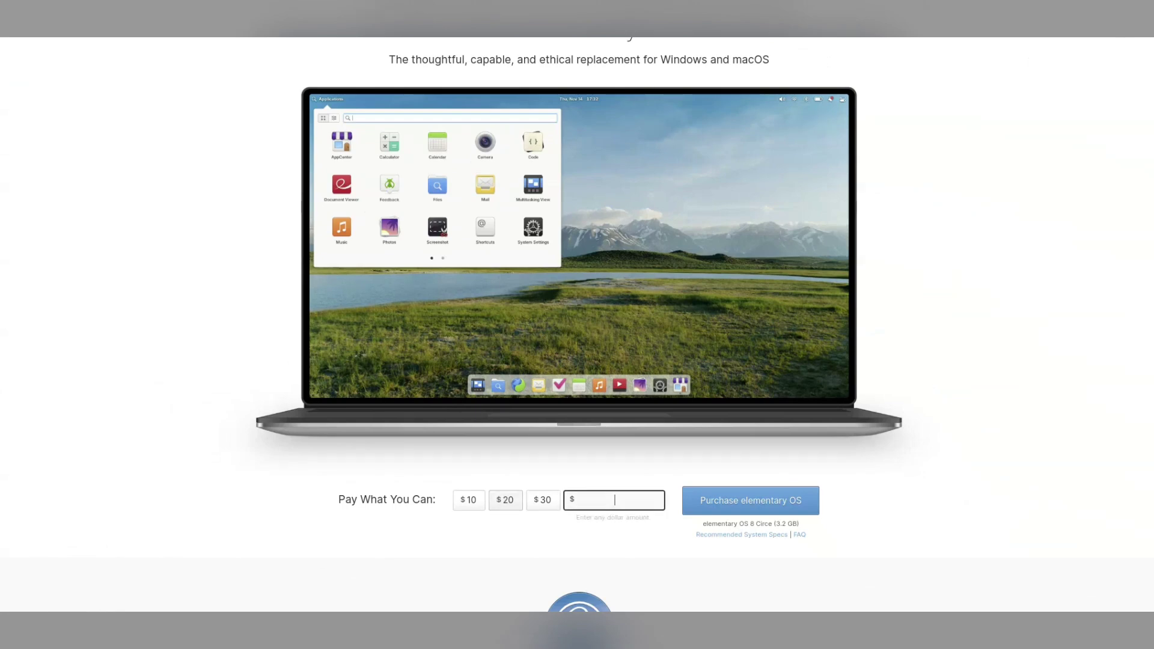
{"action": "type", "text": "0"}
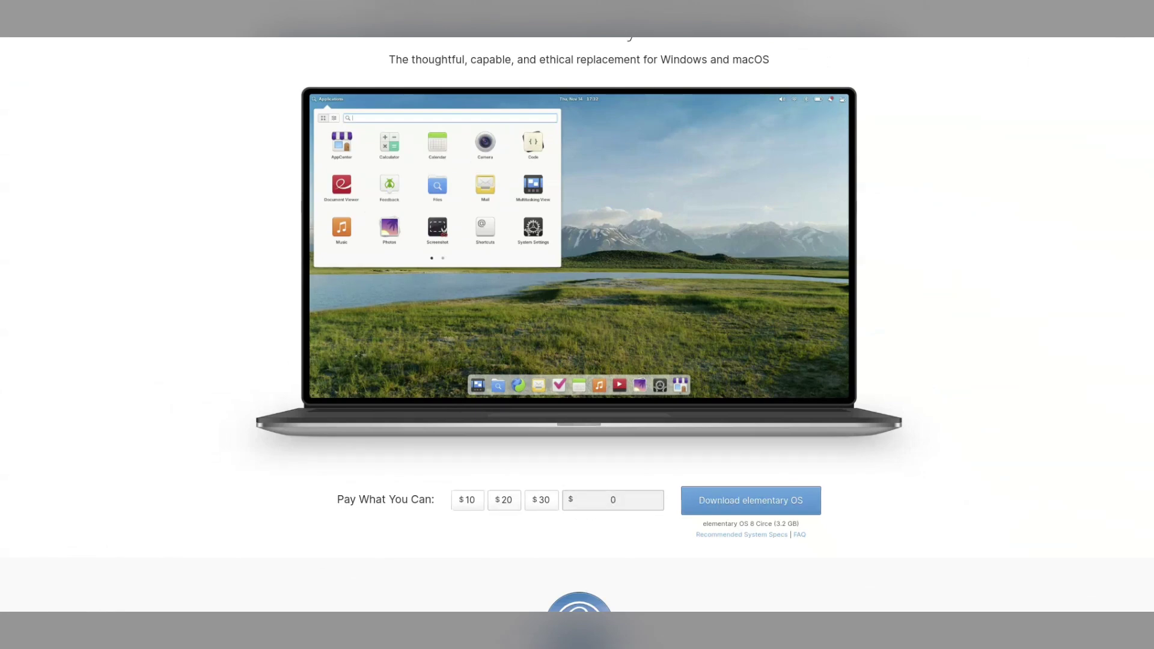
{"action": "key", "text": "Return"}
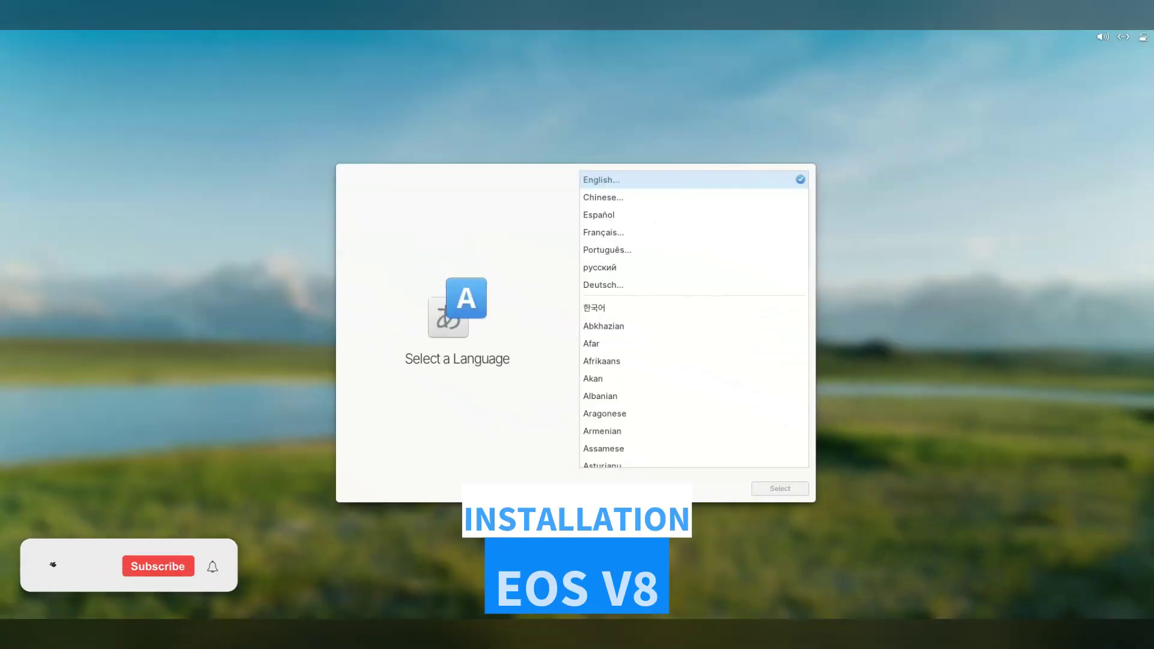
Choose English (Australia) as the installer language and keyboard layout
{"action": "key", "text": "Return"}
{"action": "key", "text": "Up"}
{"action": "key", "text": "Up"}
{"action": "key", "text": "Up"}
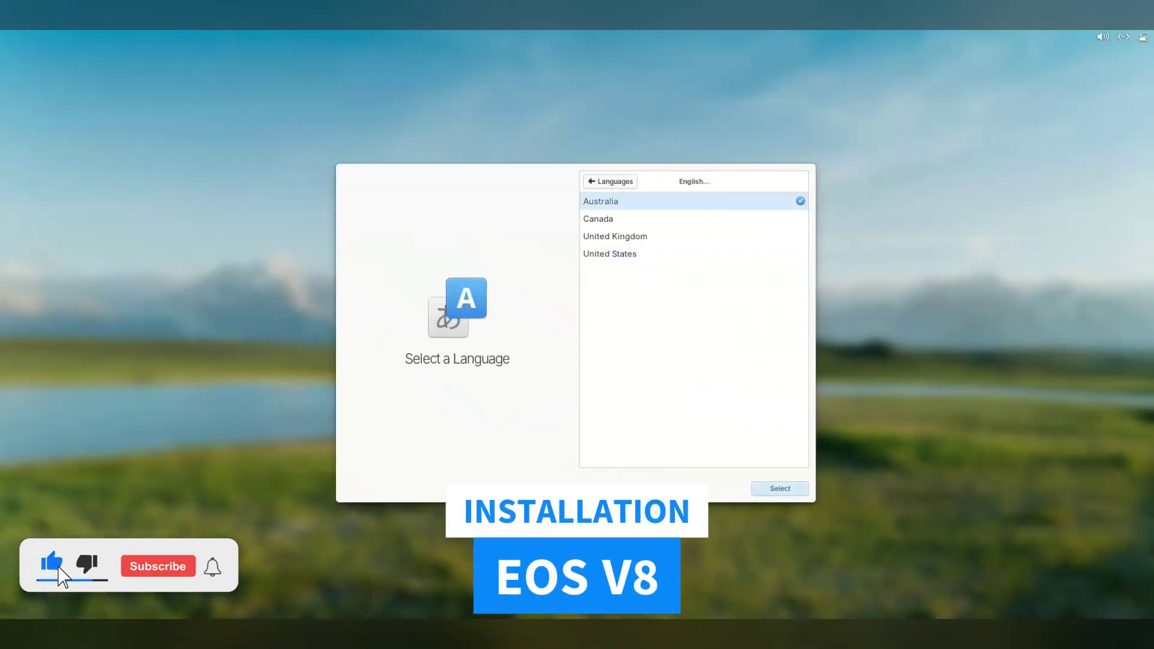
{"action": "key", "text": "Return"}
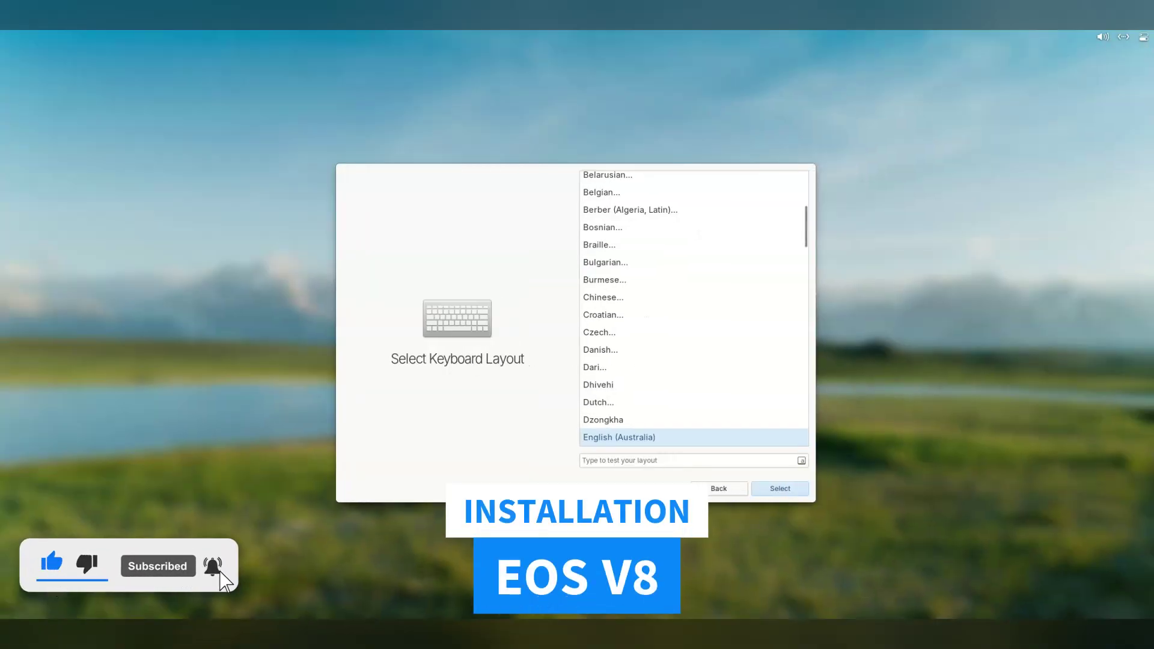
{"action": "key", "text": "Return"}
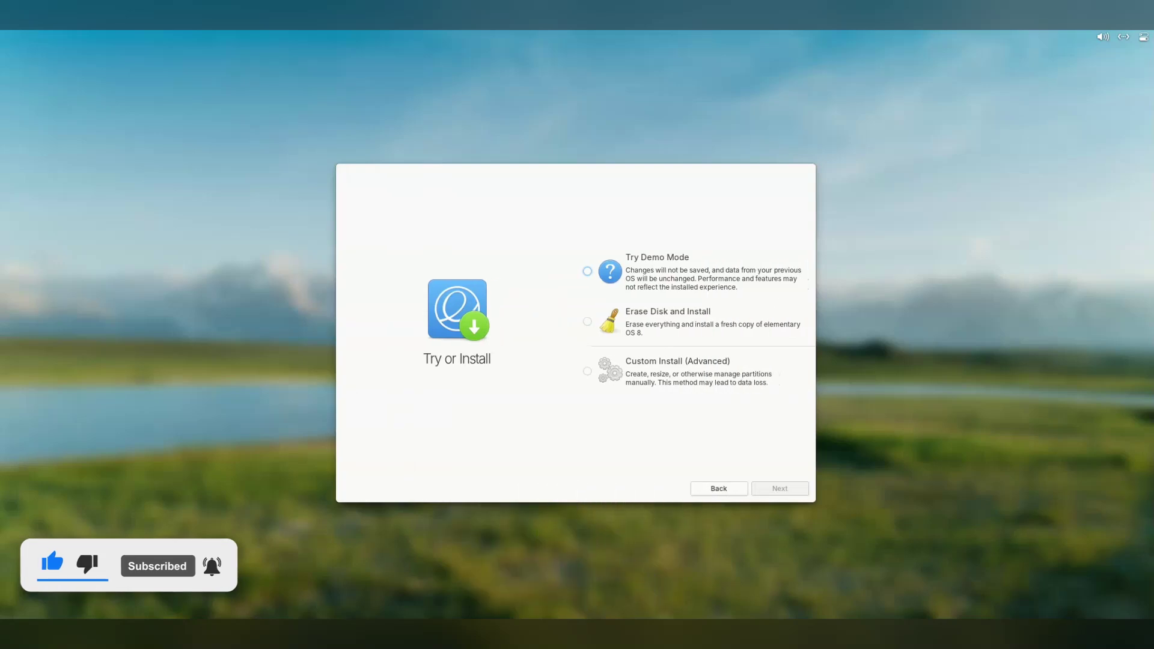
Pick Erase Disk and Install on the ATA QEMU HARDDISK, without encryption
{"action": "key", "text": "Down"}
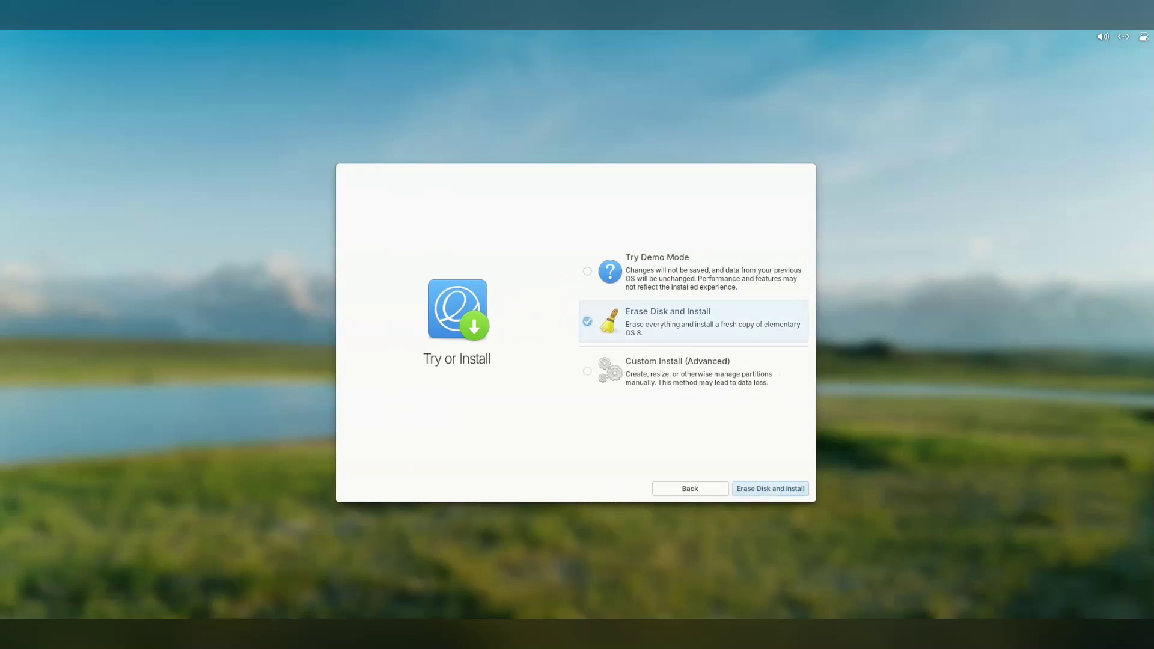
{"action": "key", "text": "Return"}
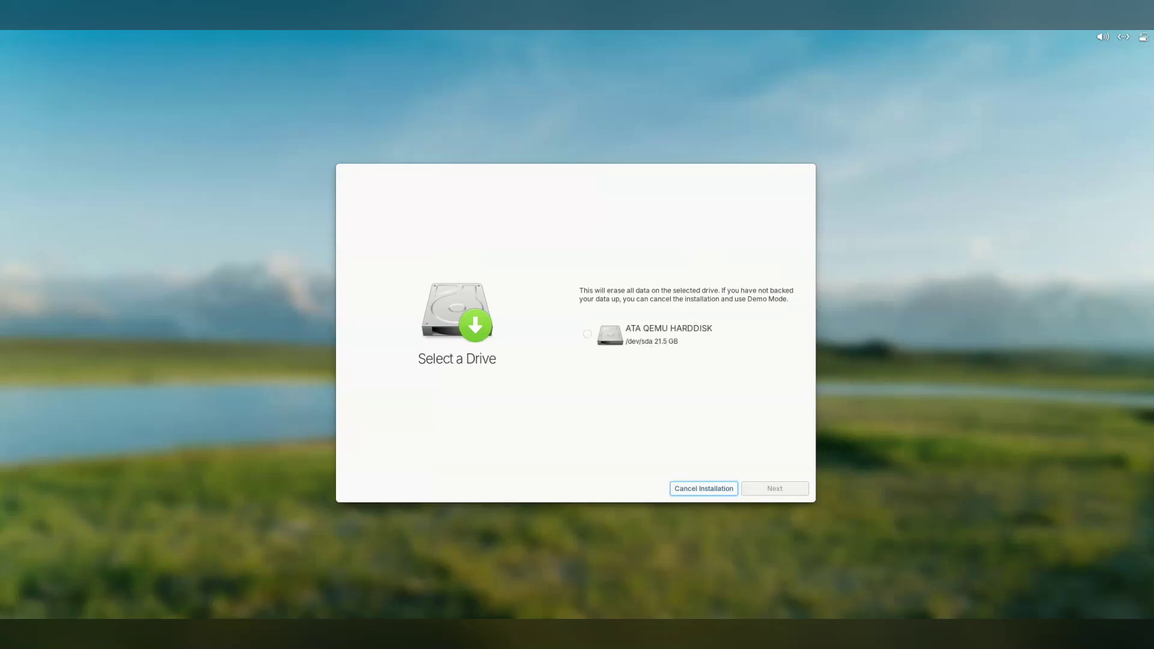
{"action": "left_click", "coordinate": [670, 334]}
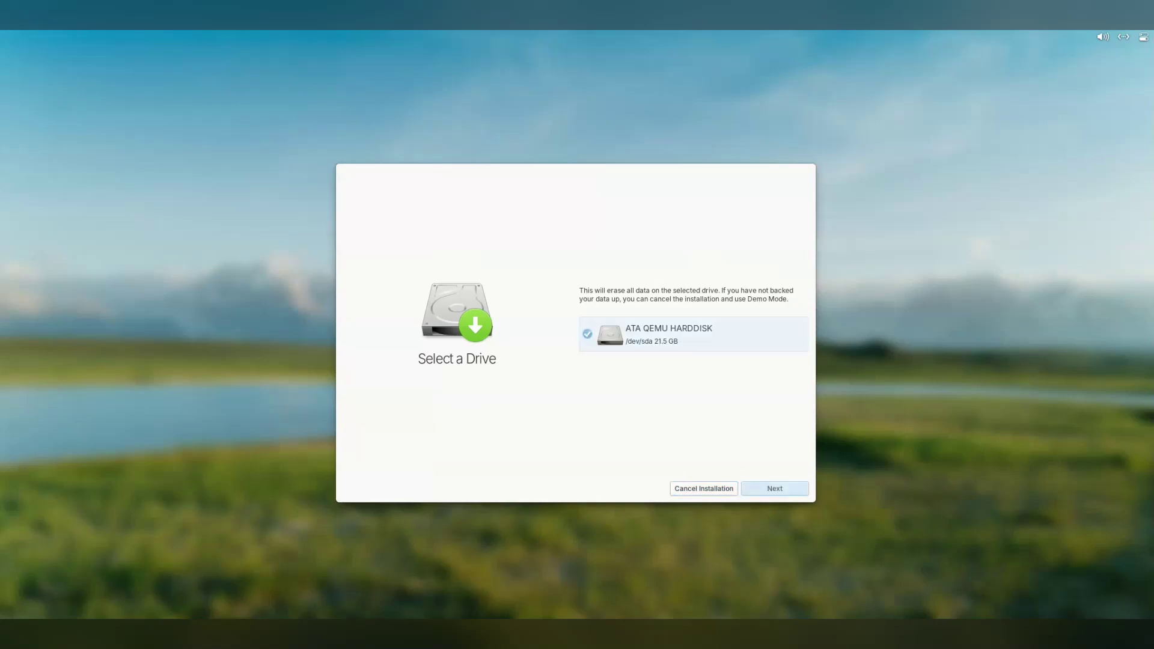
{"action": "key", "text": "Return"}
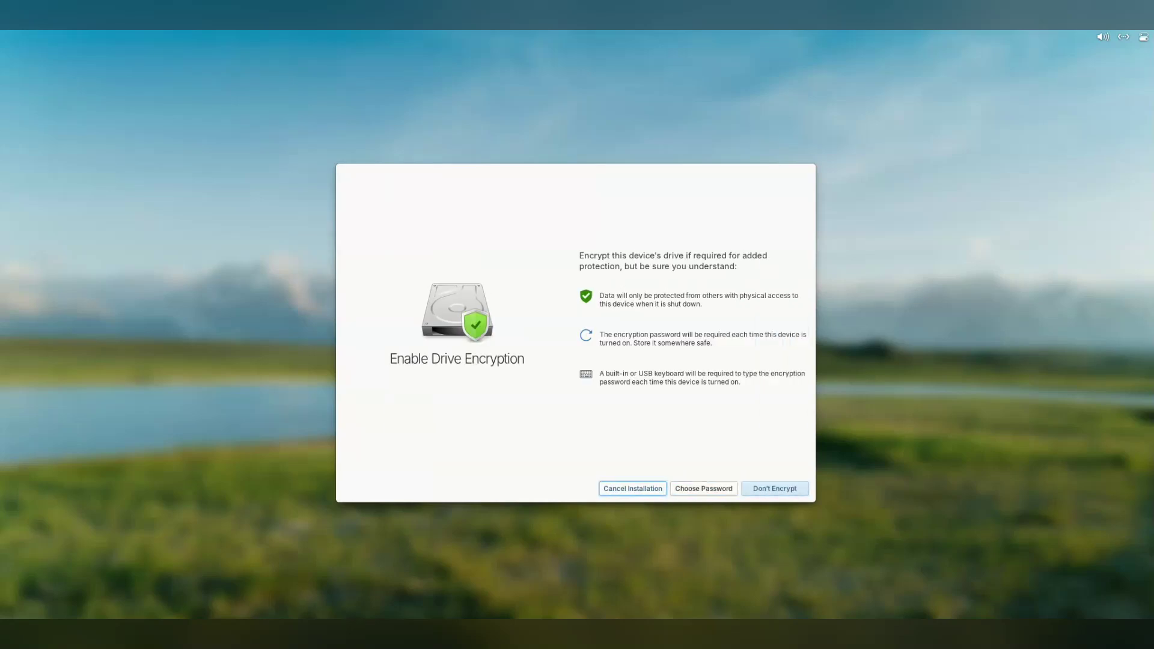
{"action": "key", "text": "Return"}
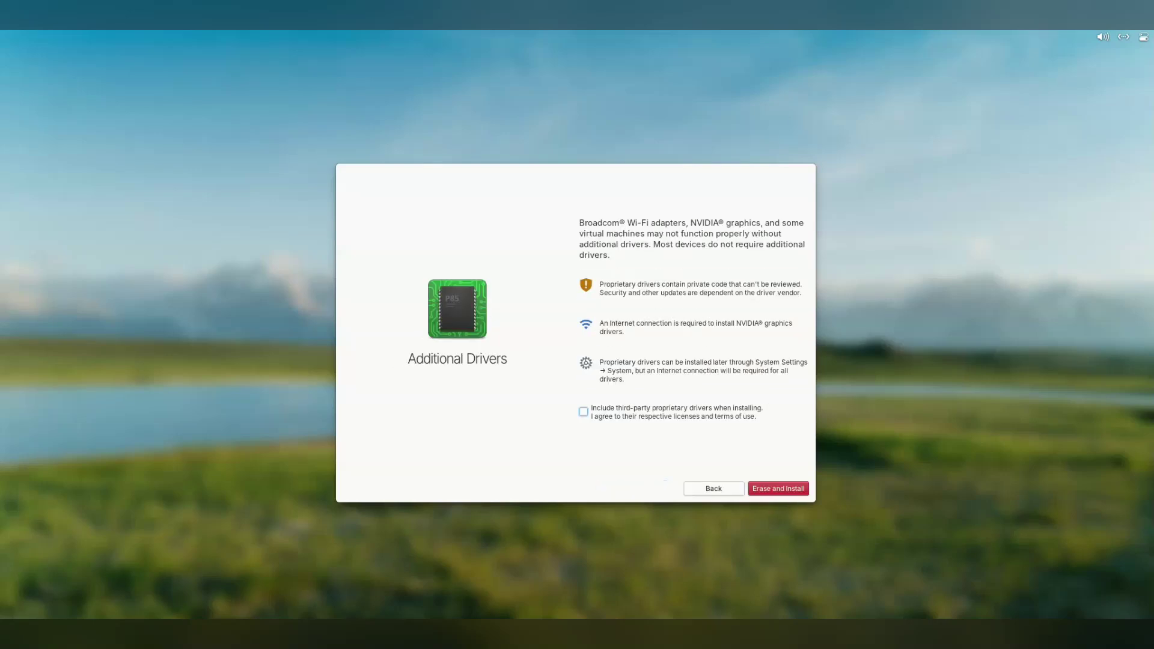
Tick 'Include third-party proprietary drivers' and begin the erase-and-install
{"action": "key", "text": "space"}
{"action": "key", "text": "Return"}
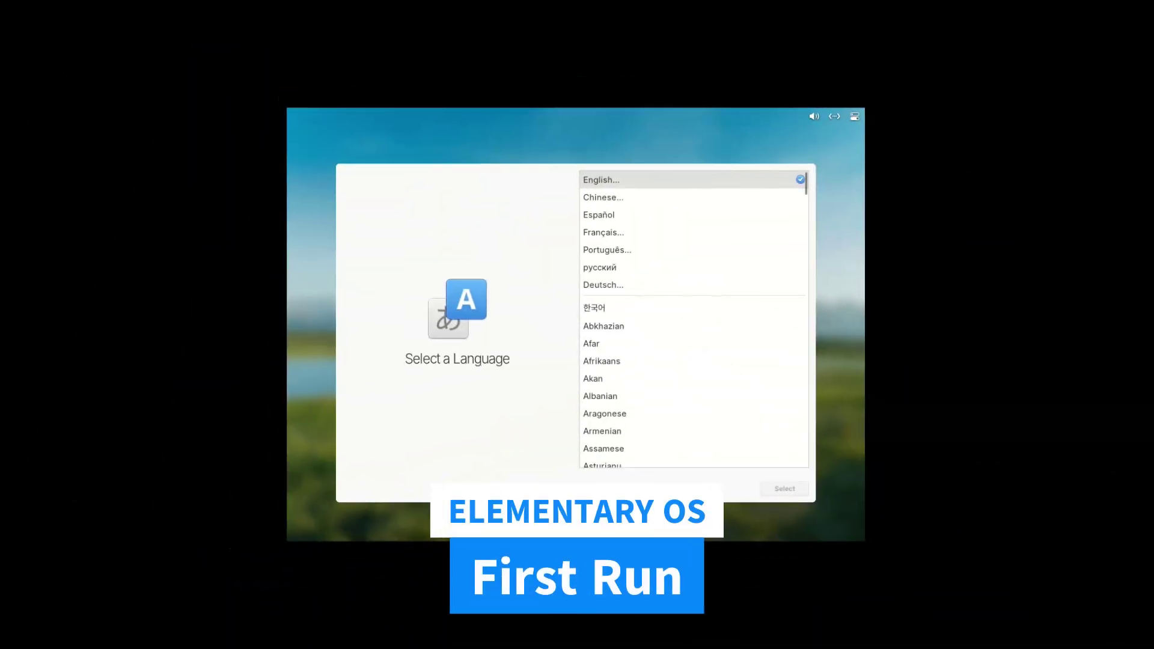
Set English (Australia) as language and keyboard layout, after briefly browsing the Dari variants
{"action": "key", "text": "Return"}
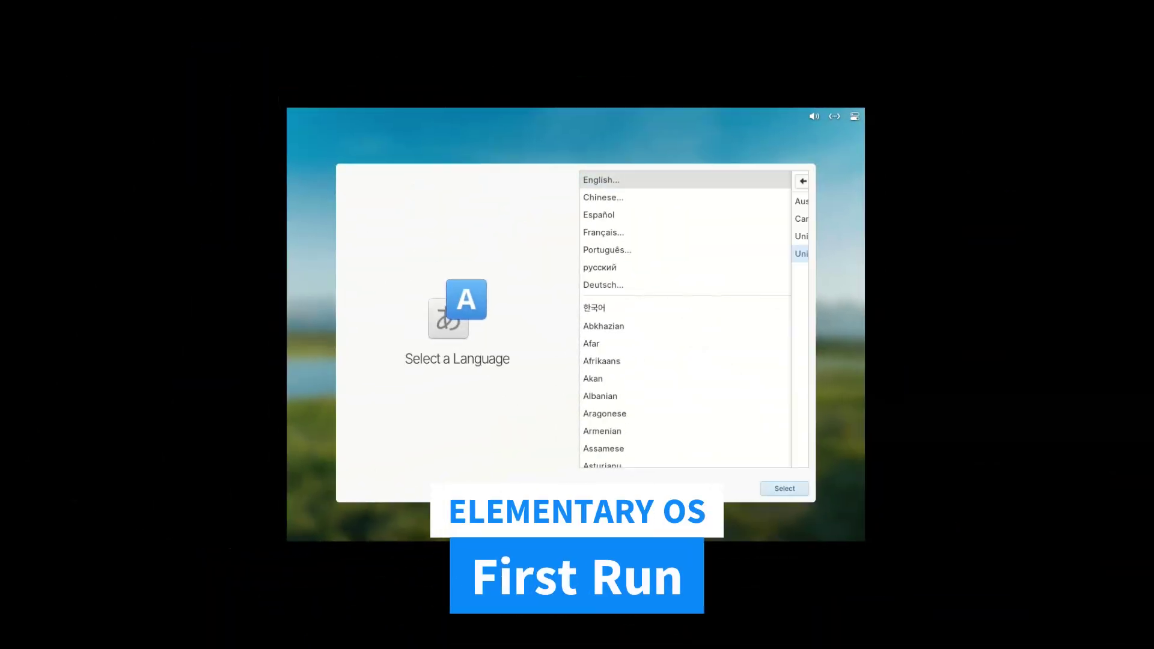
{"action": "key", "text": "Return"}
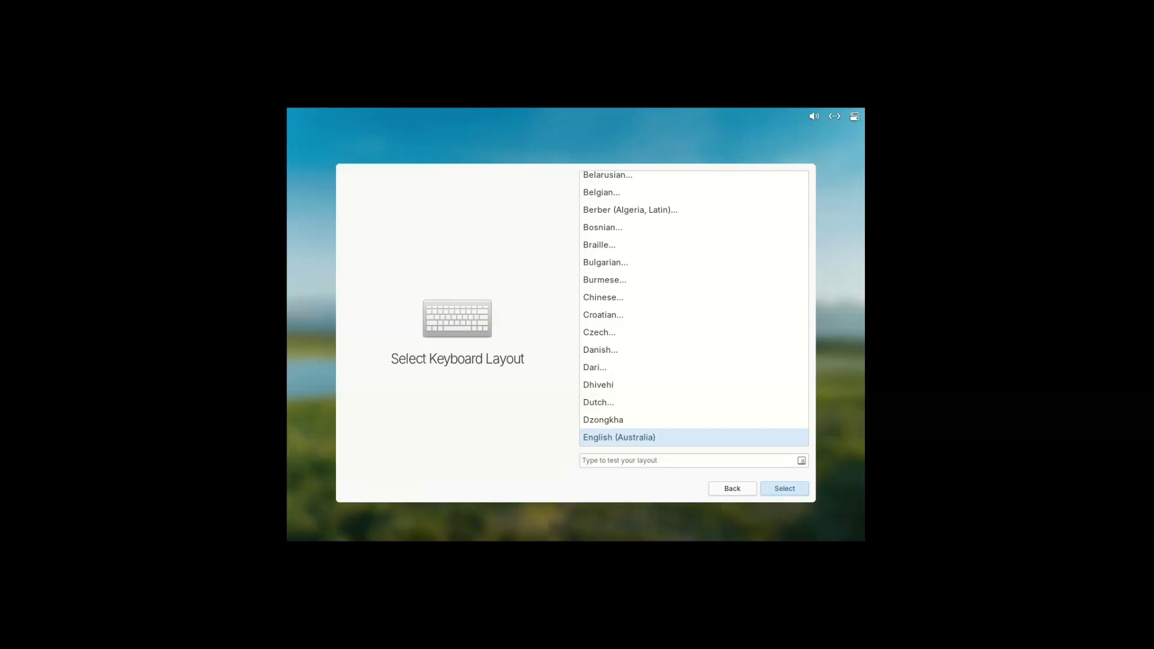
{"action": "type", "text": "c"}
{"action": "key", "text": "Escape"}
{"action": "left_click", "coordinate": [595, 367]}
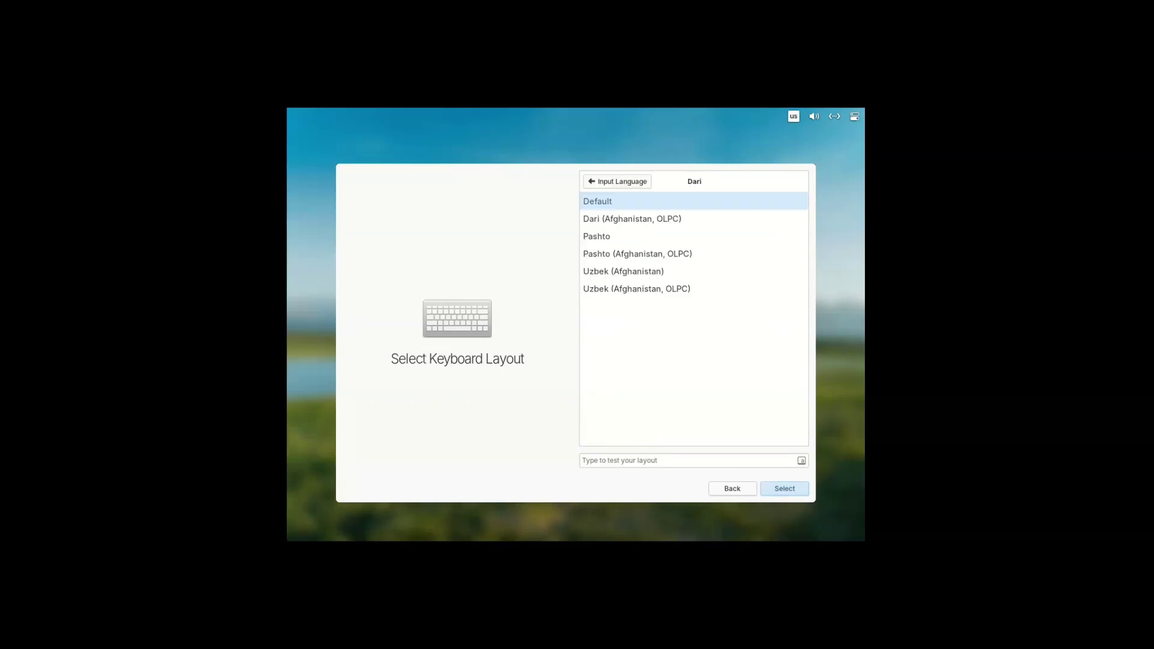
{"action": "key", "text": "Escape"}
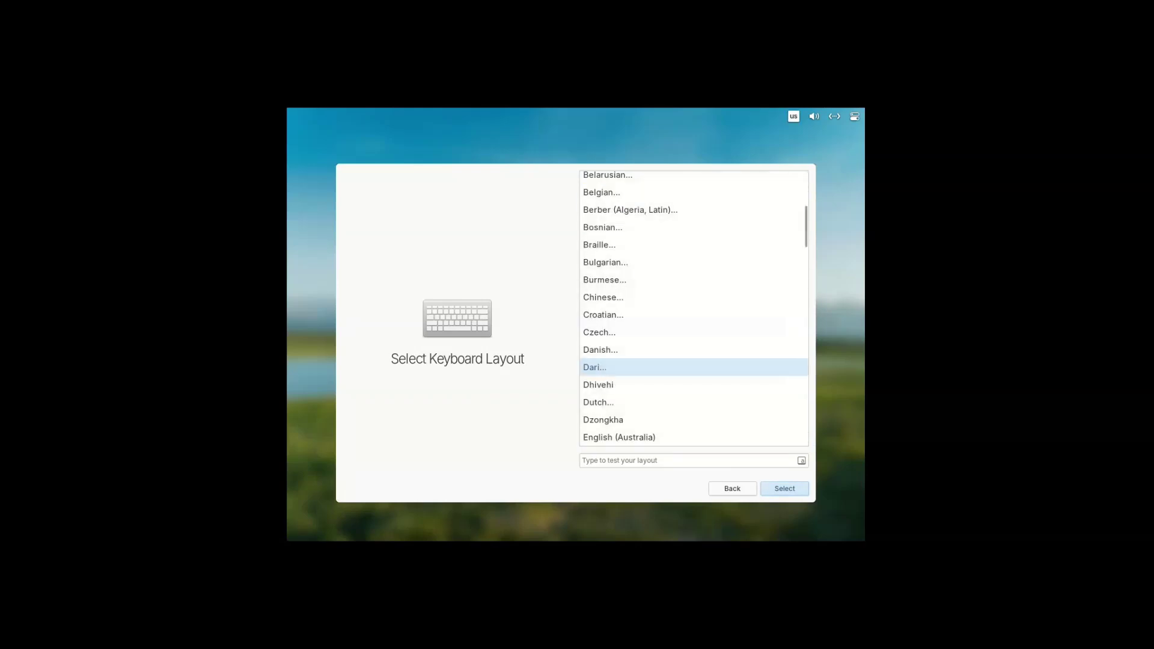
{"action": "left_click", "coordinate": [619, 437]}
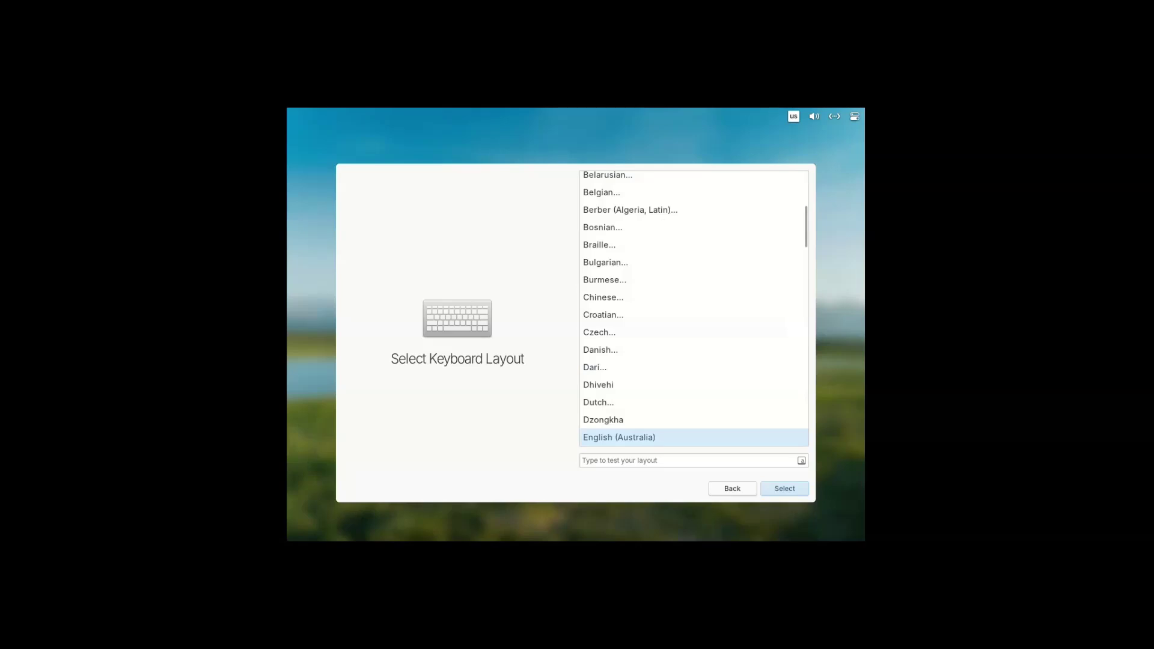
{"action": "key", "text": "Return"}
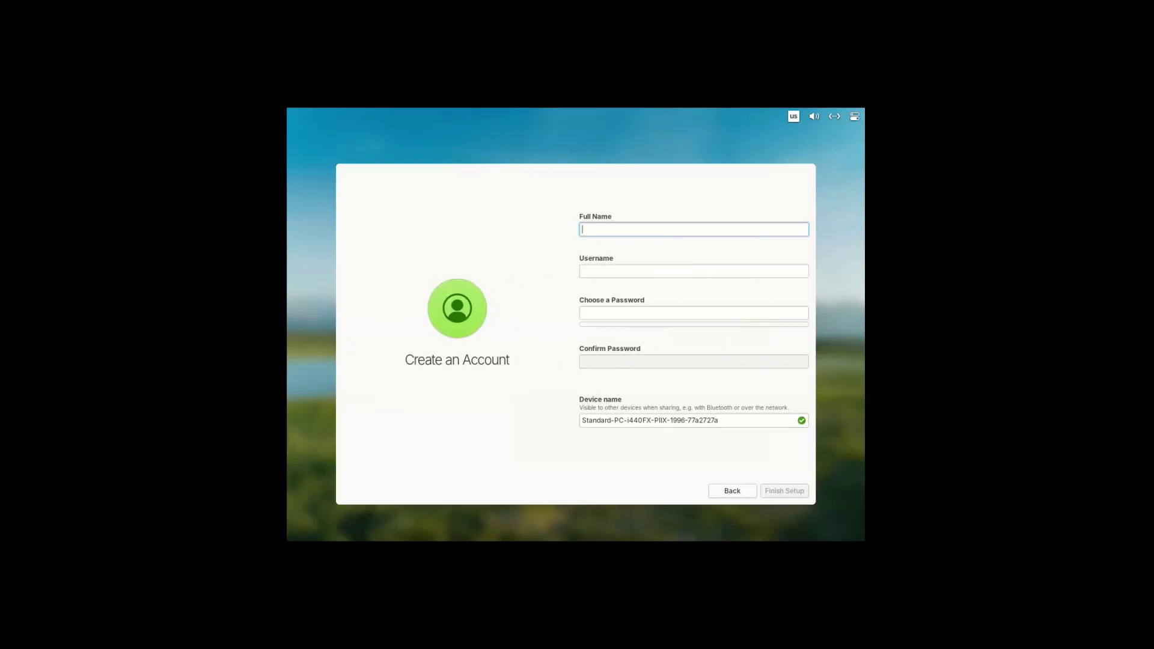
Fill in the account's full name and enter the password twice
{"action": "type", "text": "dad"}
{"action": "key", "text": "Tab"}
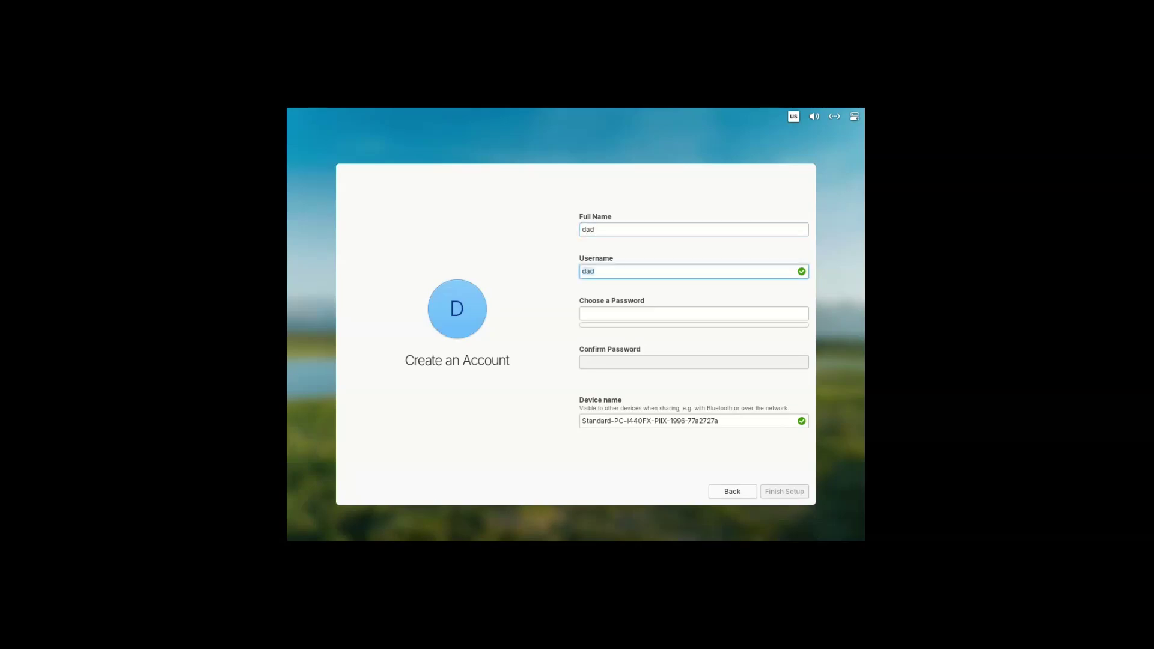
{"action": "key", "text": "Tab"}
{"action": "type", "text": "123456"}
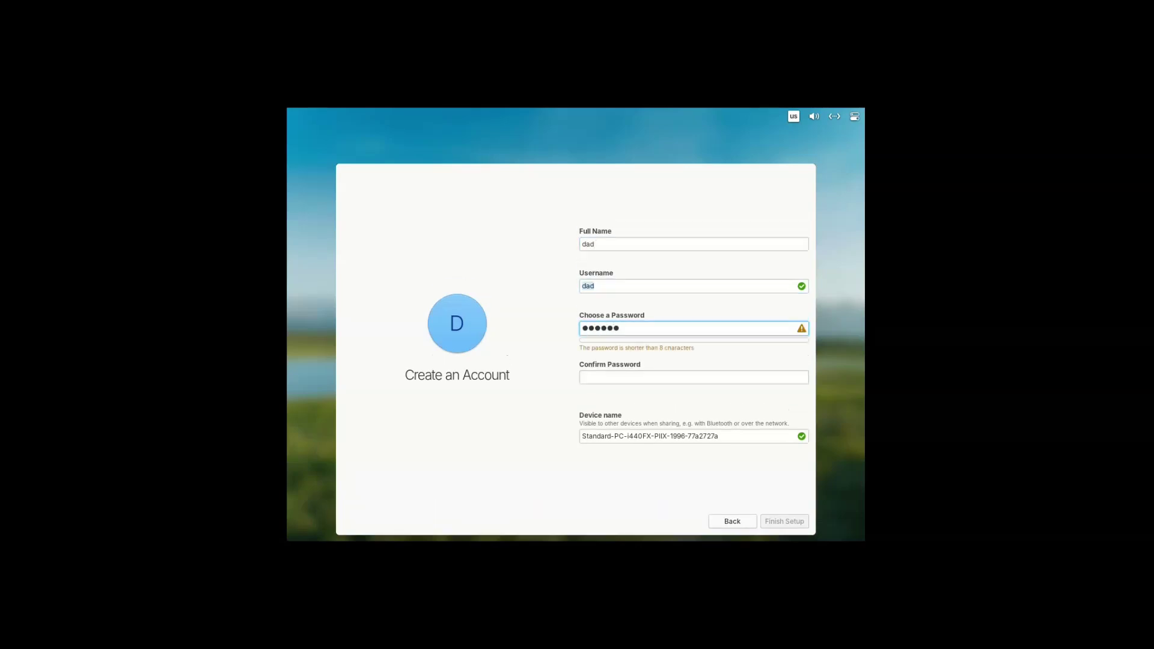
{"action": "key", "text": "Tab"}
{"action": "type", "text": "123456"}
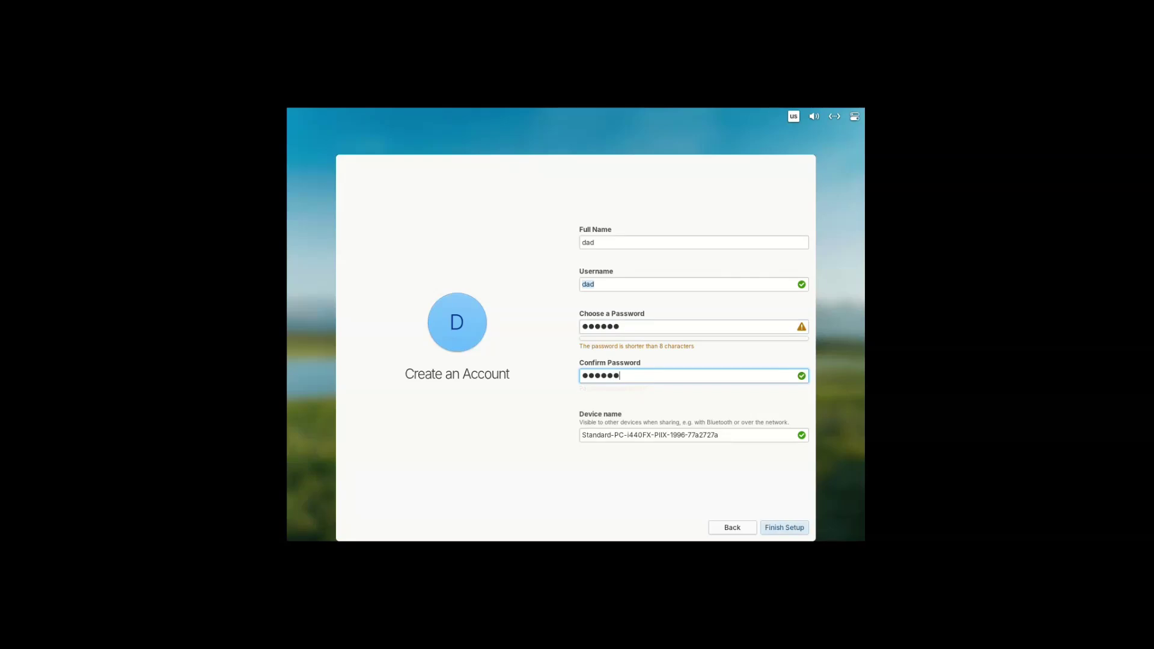
Finish account creation and log in with the account password
{"action": "key", "text": "Return"}
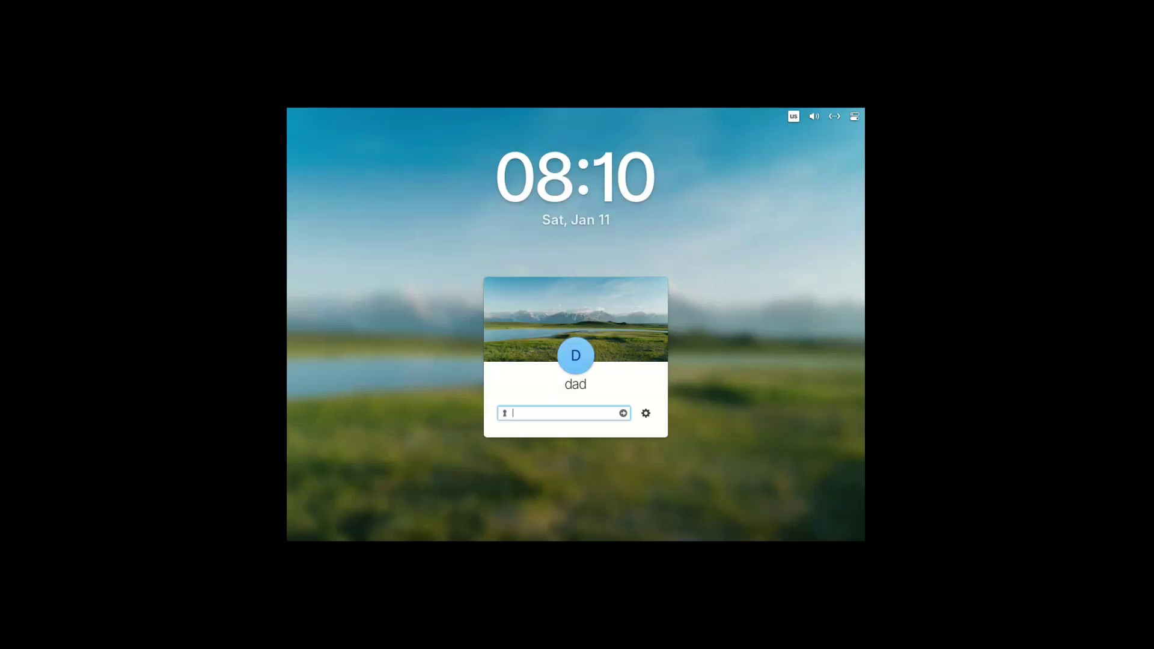
{"action": "type", "text": "•••••••"}
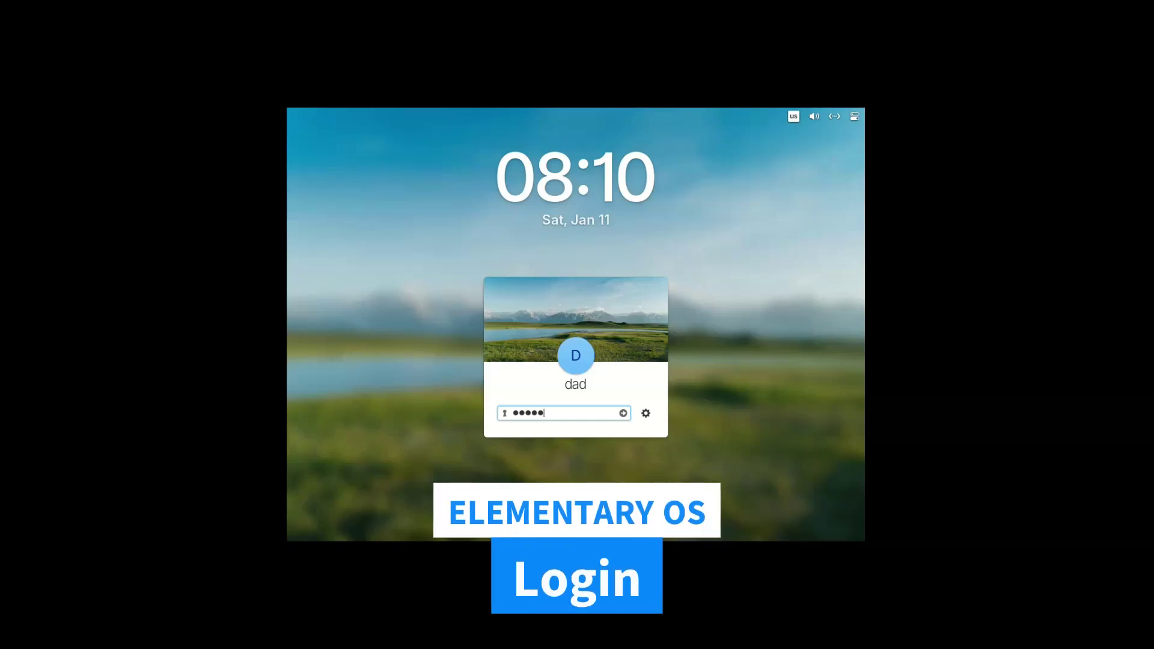
{"action": "key", "text": "Return"}
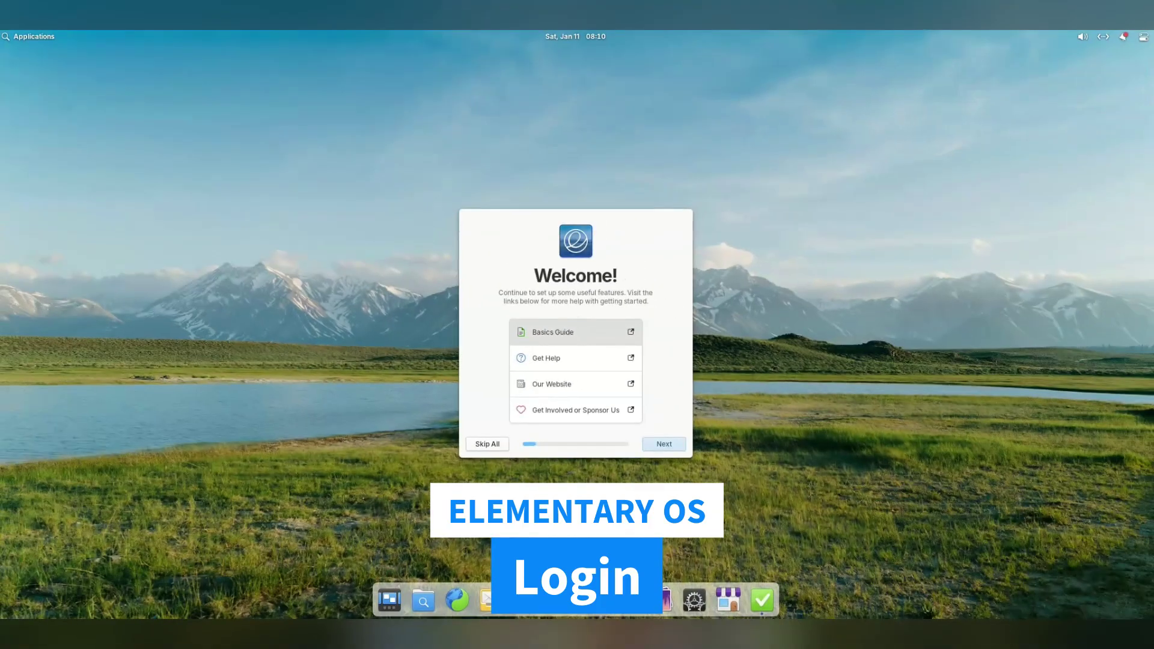
Go through the Welcome pages with the default look and Night Light off, completing setup
{"action": "key", "text": "Return"}
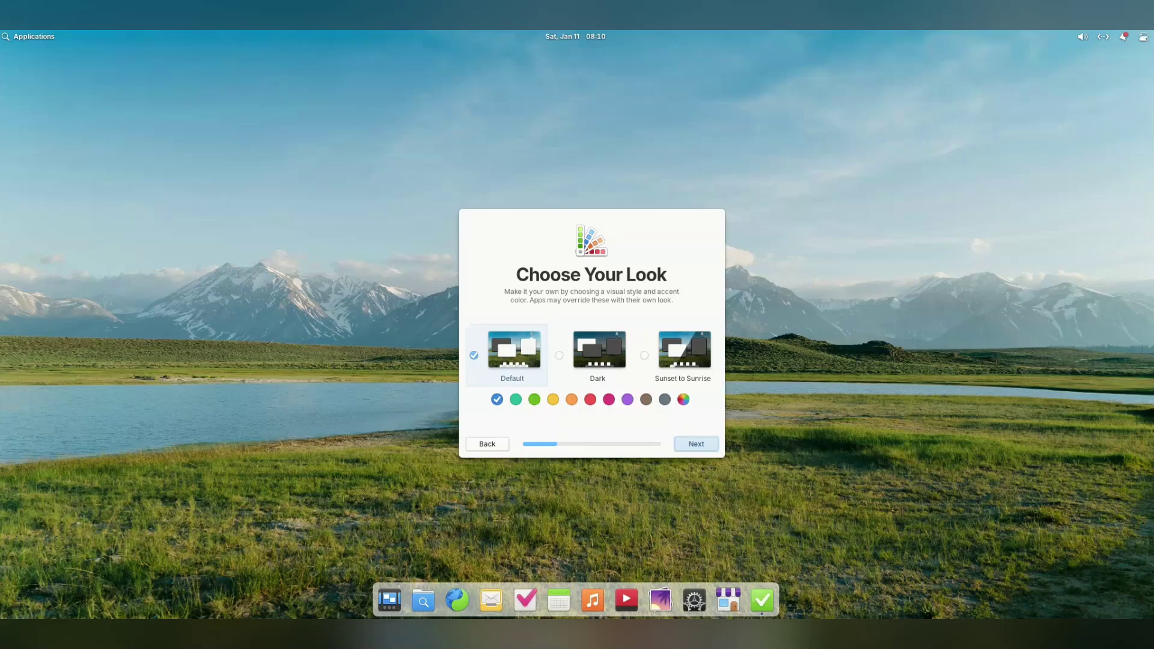
{"action": "key", "text": "Return"}
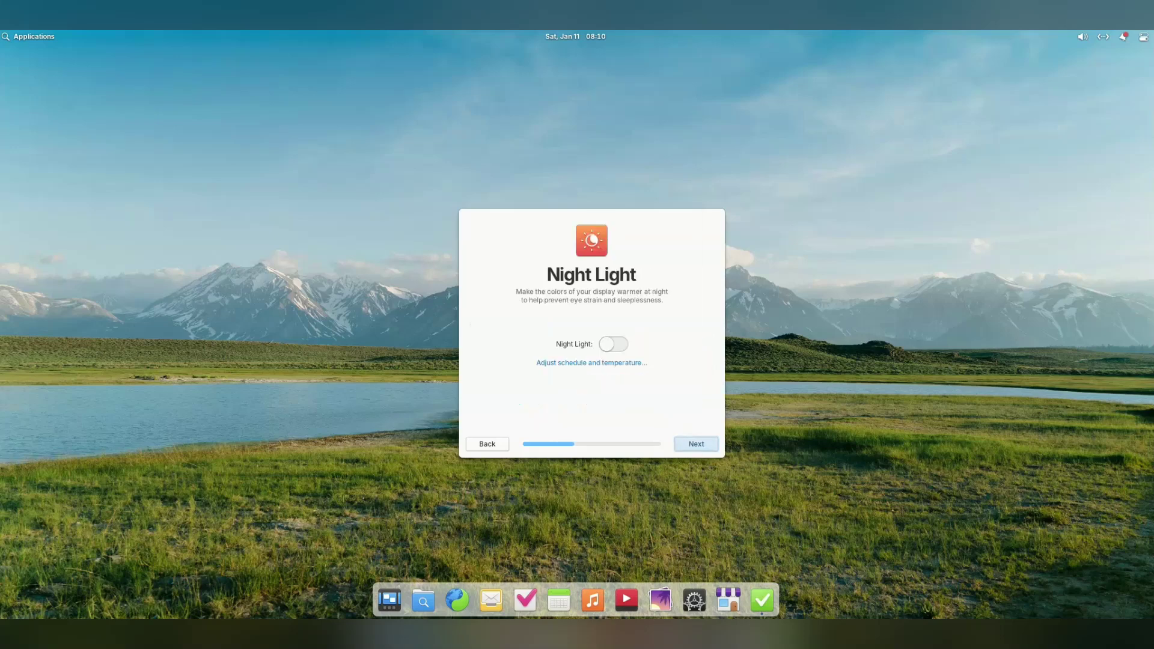
{"action": "key", "text": "space"}
{"action": "key", "text": "space"}
{"action": "key", "text": "Return"}
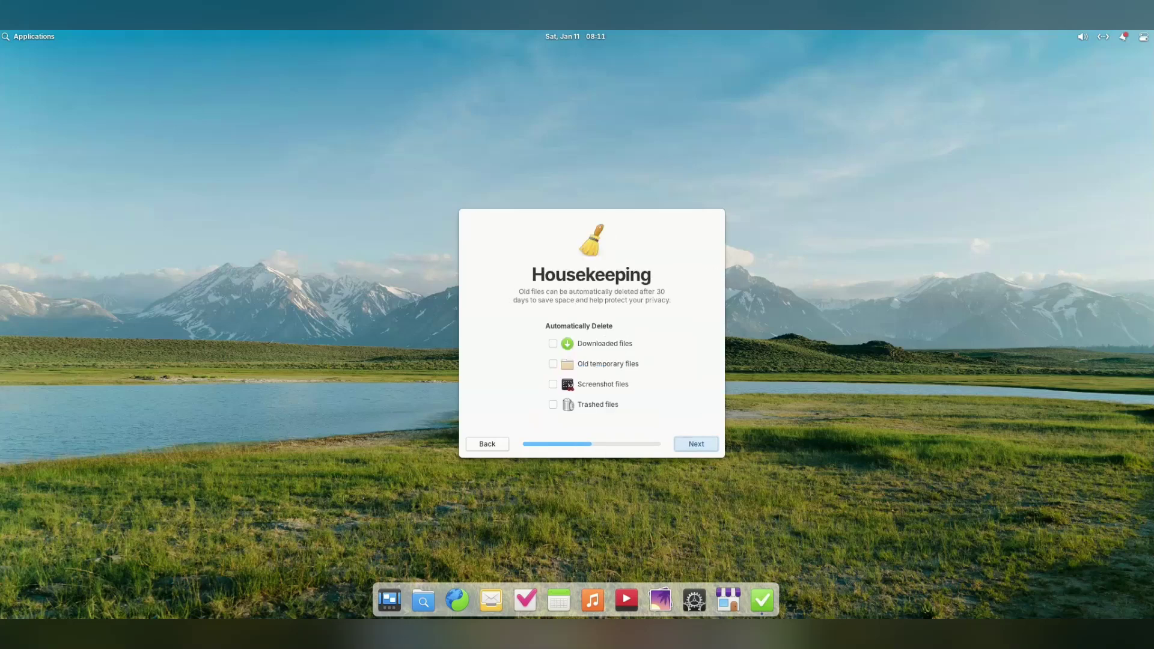
{"action": "key", "text": "Return"}
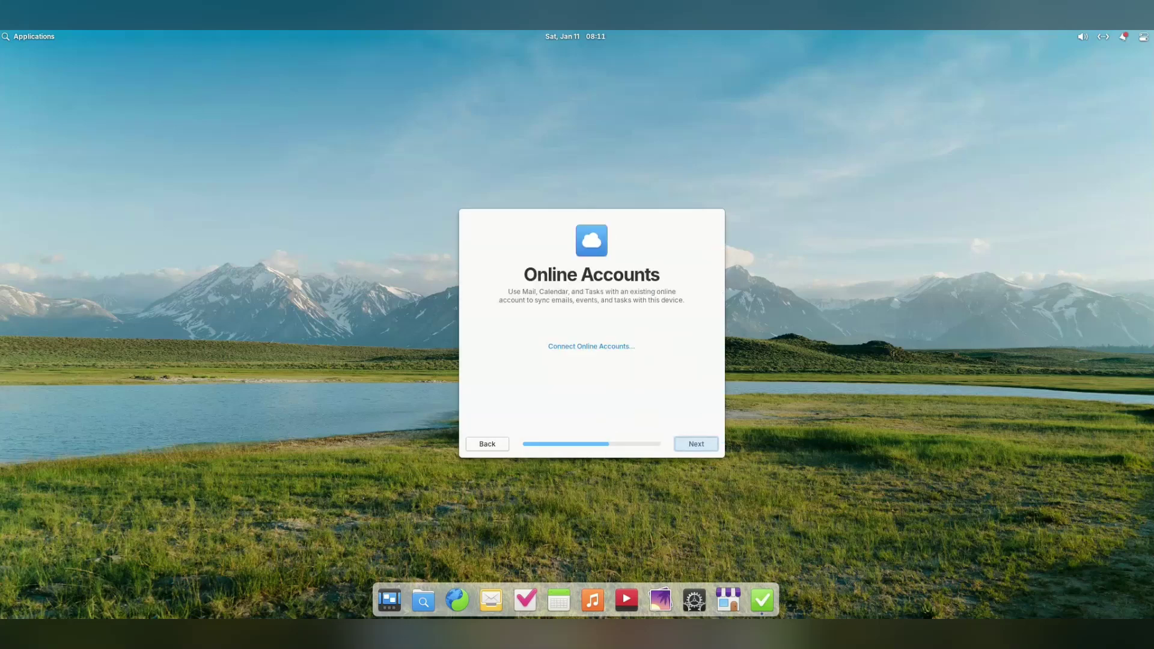
{"action": "key", "text": "Return"}
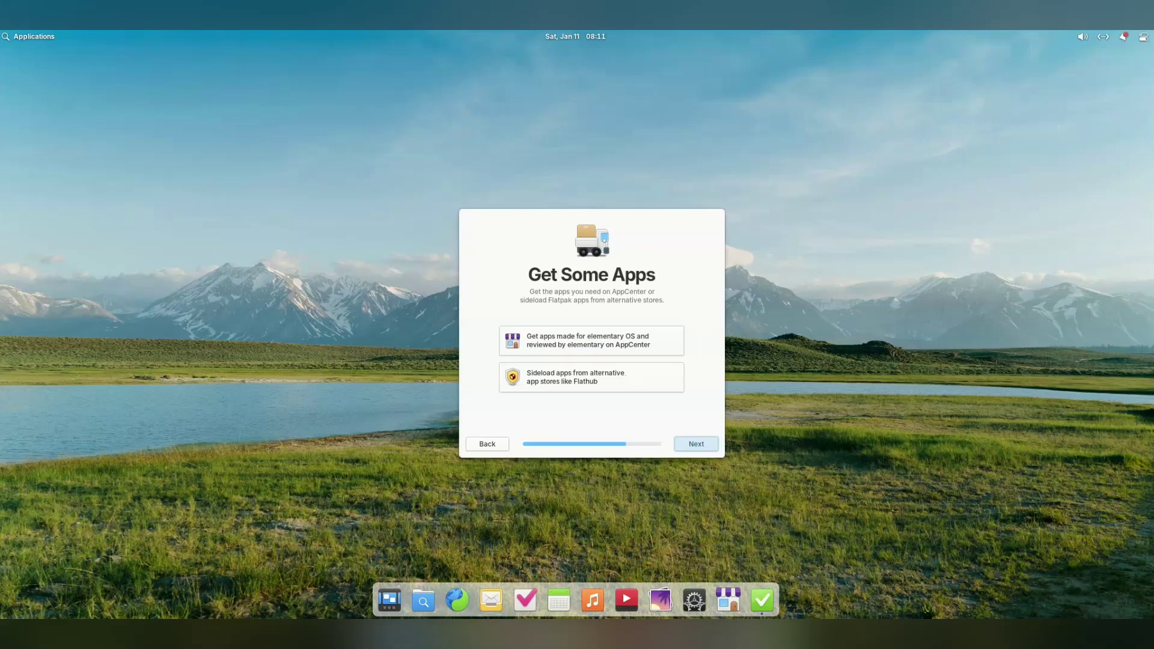
{"action": "key", "text": "Return"}
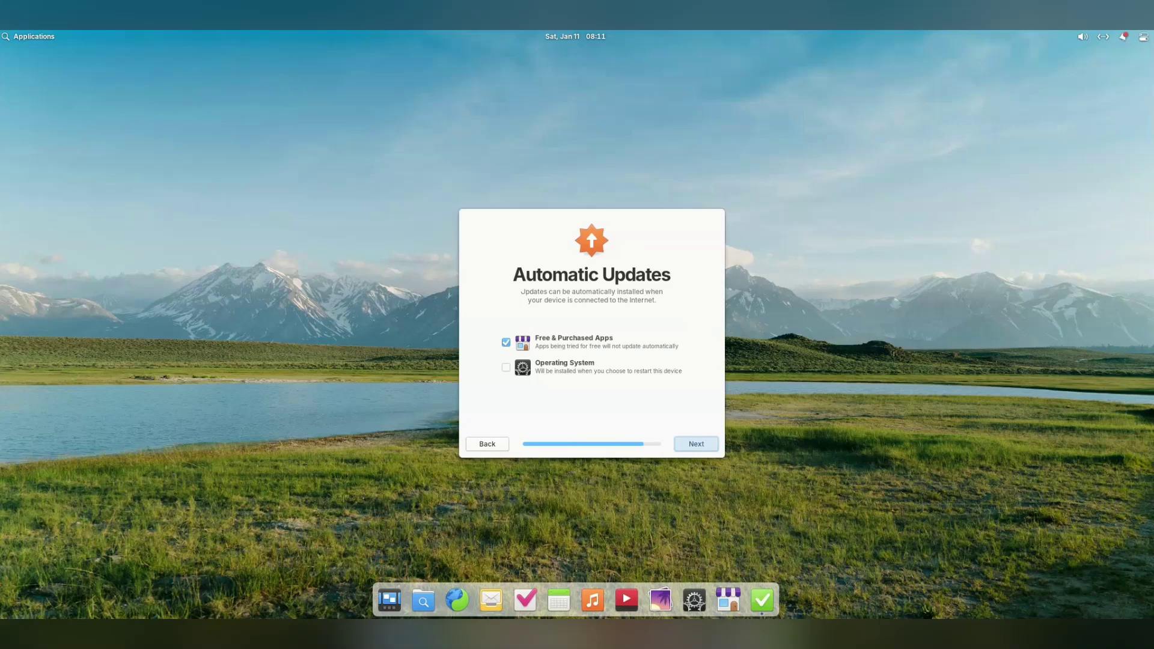
{"action": "key", "text": "Return"}
{"action": "key", "text": "Return"}
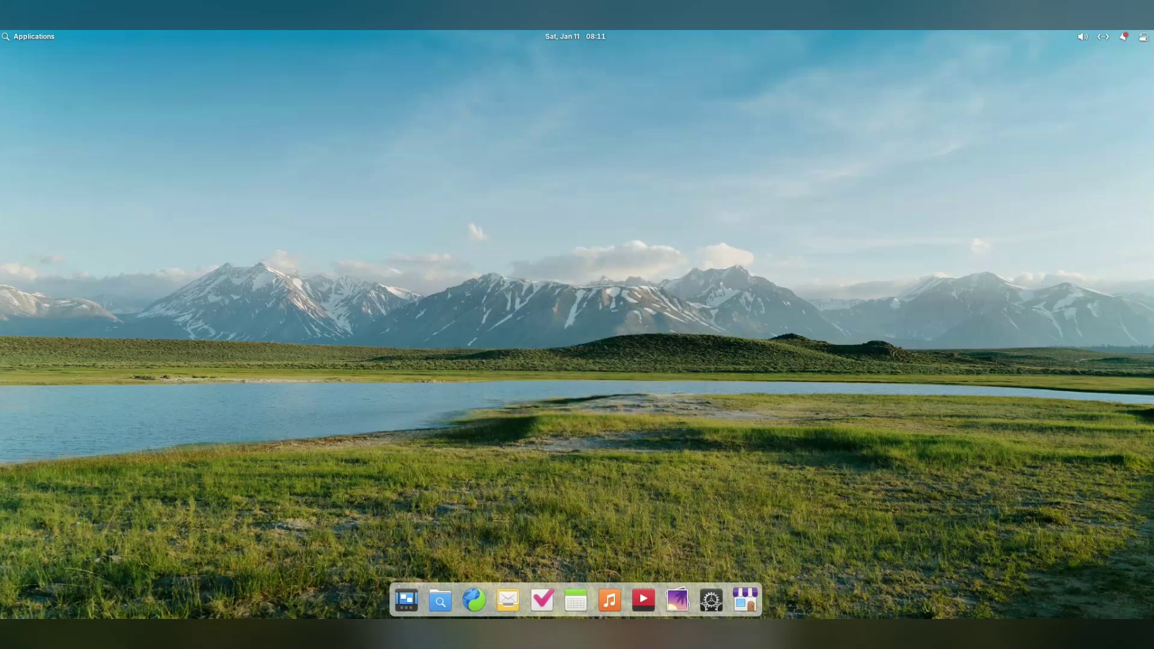
Browse launcher apps by category: Graphics, Internet, Accessories and System Tools, then return to grid
{"action": "key", "text": "super"}
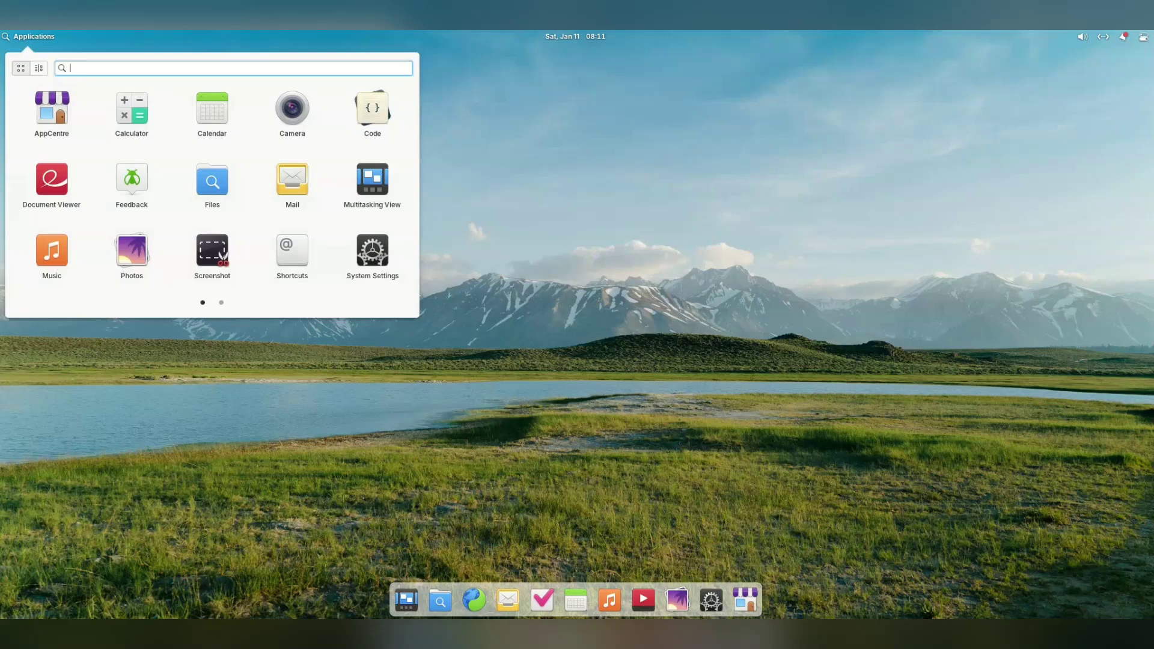
{"action": "key", "text": "alt+2"}
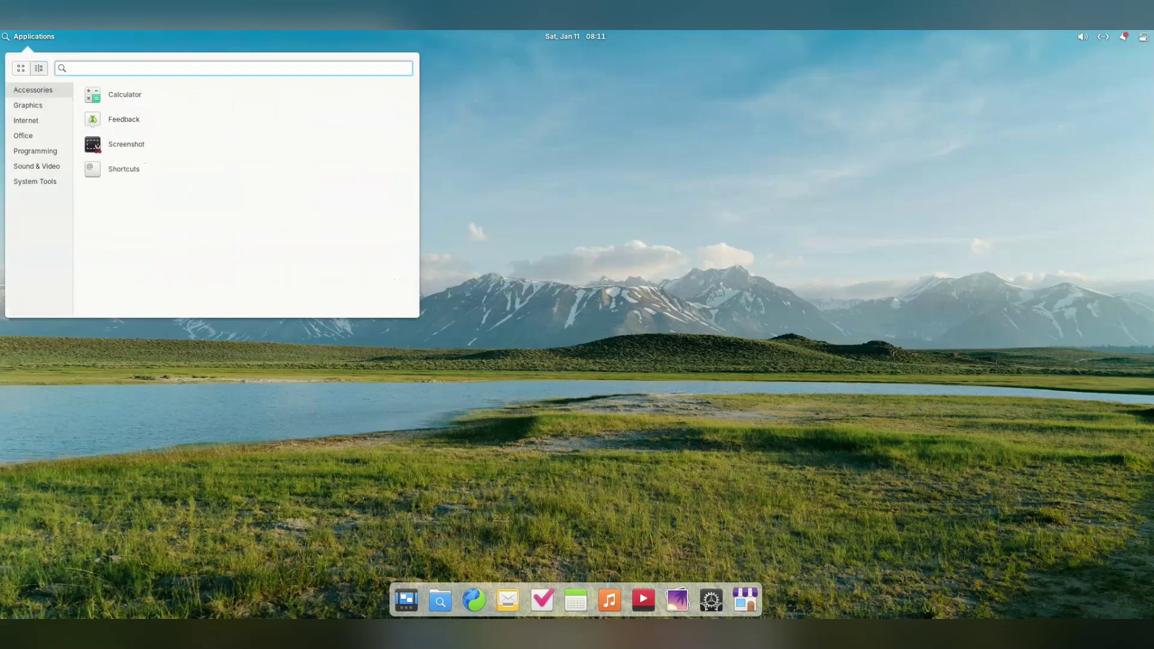
{"action": "key", "text": "Down"}
{"action": "key", "text": "Down"}
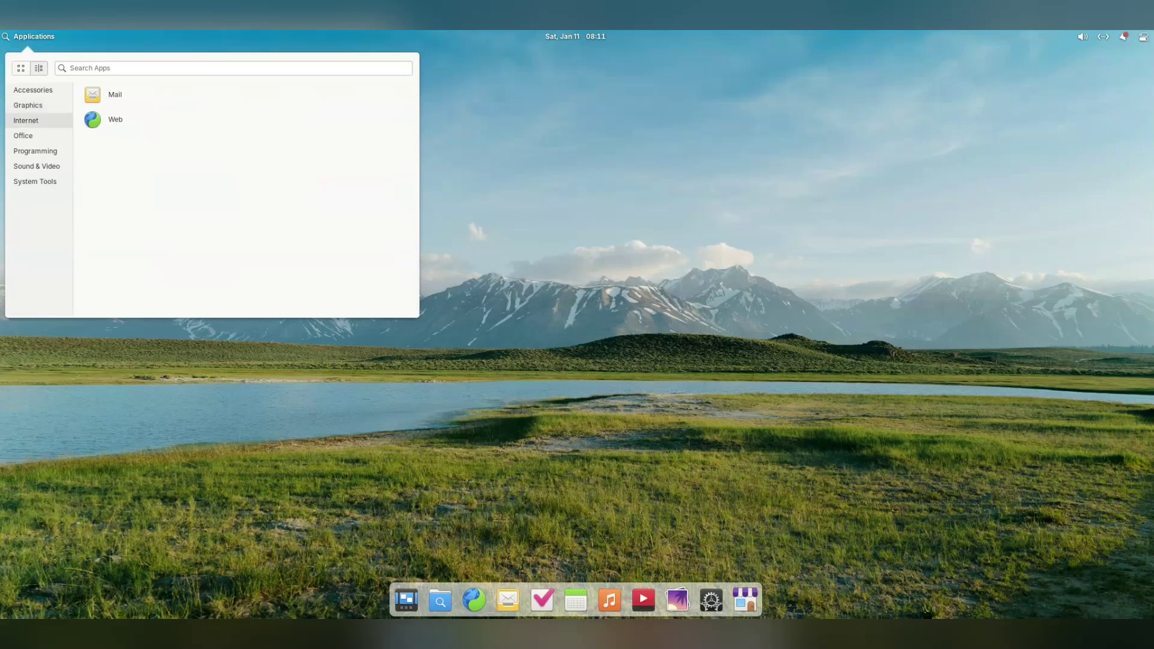
{"action": "key", "text": "Down"}
{"action": "key", "text": "Up"}
{"action": "key", "text": "Up"}
{"action": "key", "text": "Up"}
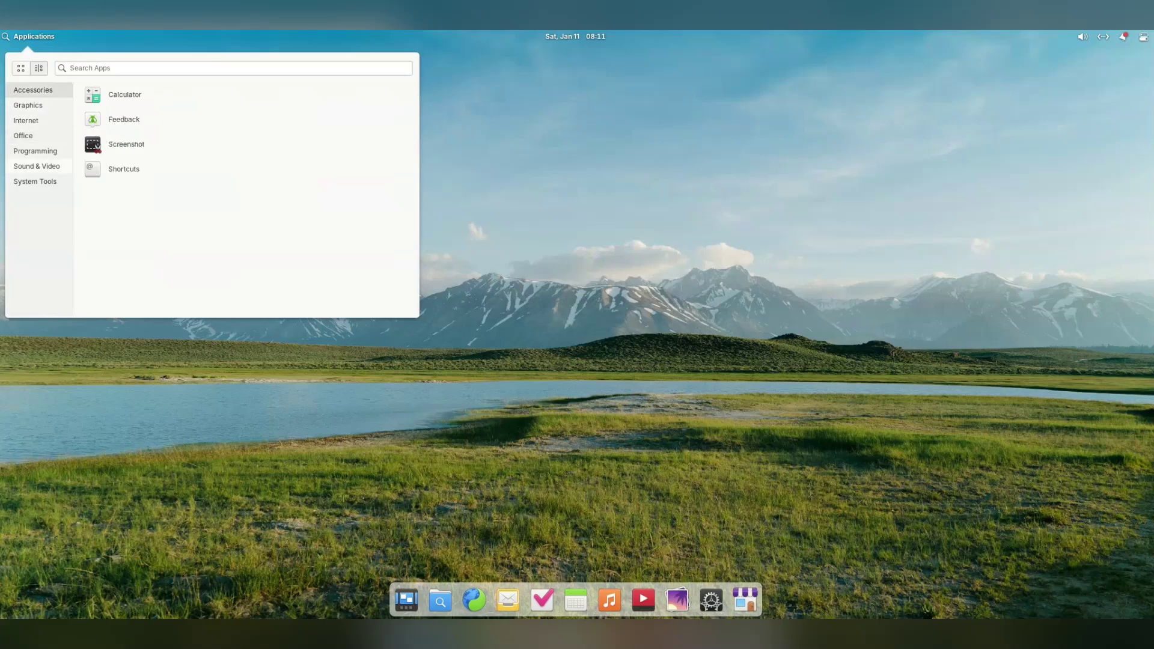
{"action": "left_click", "coordinate": [35, 182]}
{"action": "key", "text": "ctrl+1"}
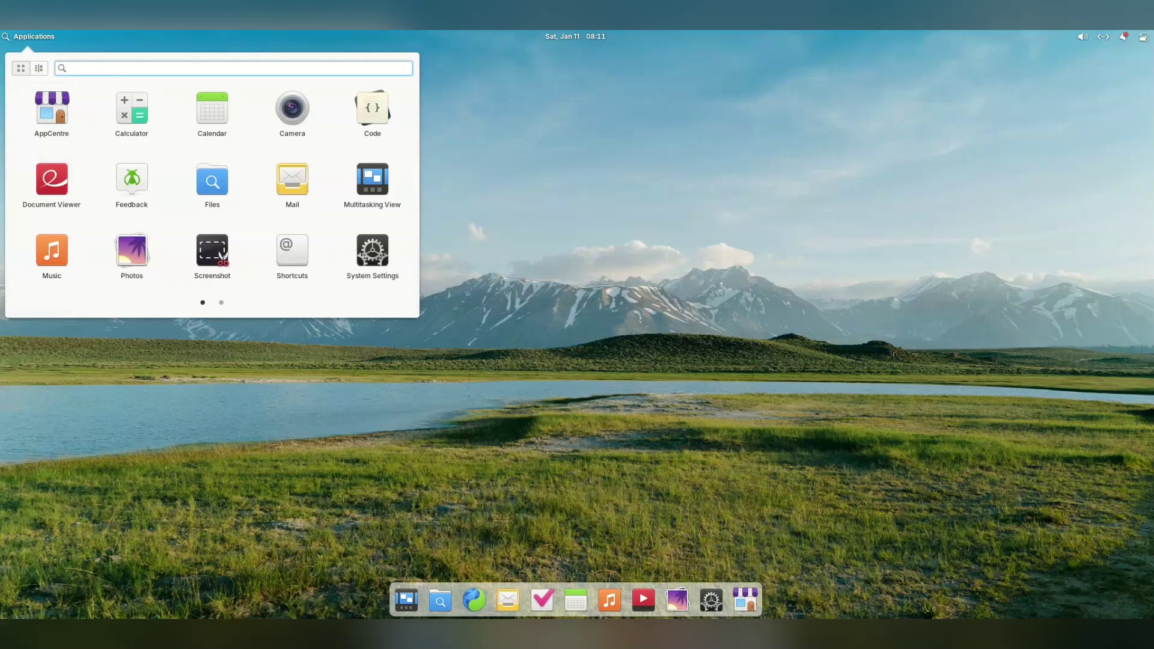
Page to the second page of apps and back, then close the launcher
{"action": "key", "text": "Page_Down"}
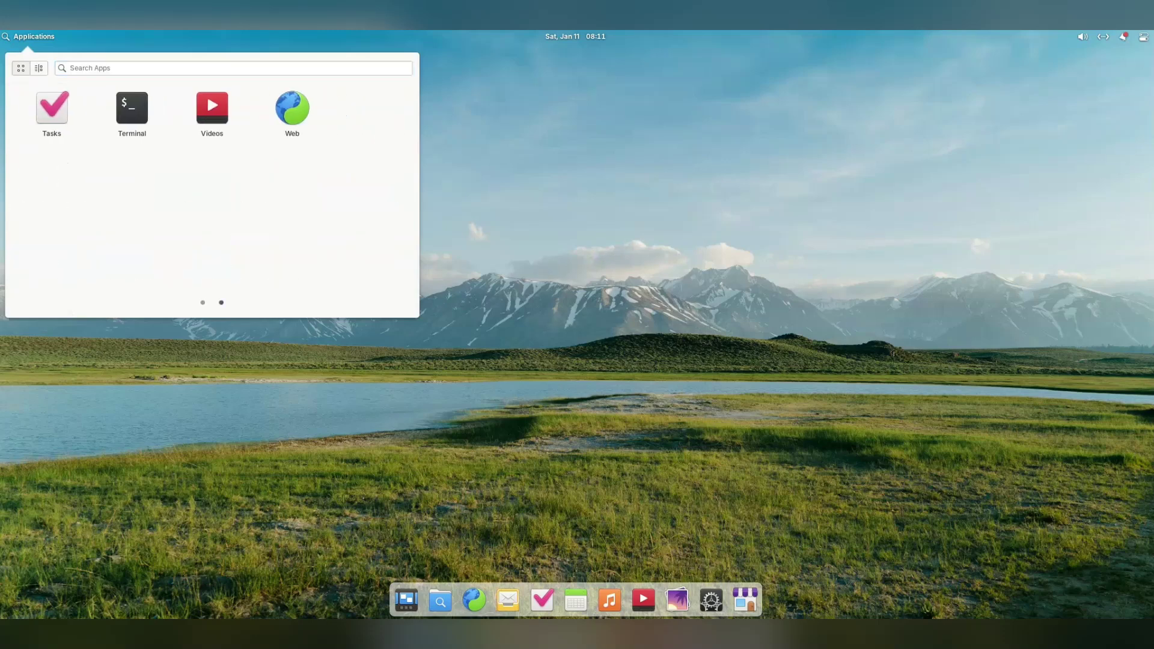
{"action": "key", "text": "Page_Up"}
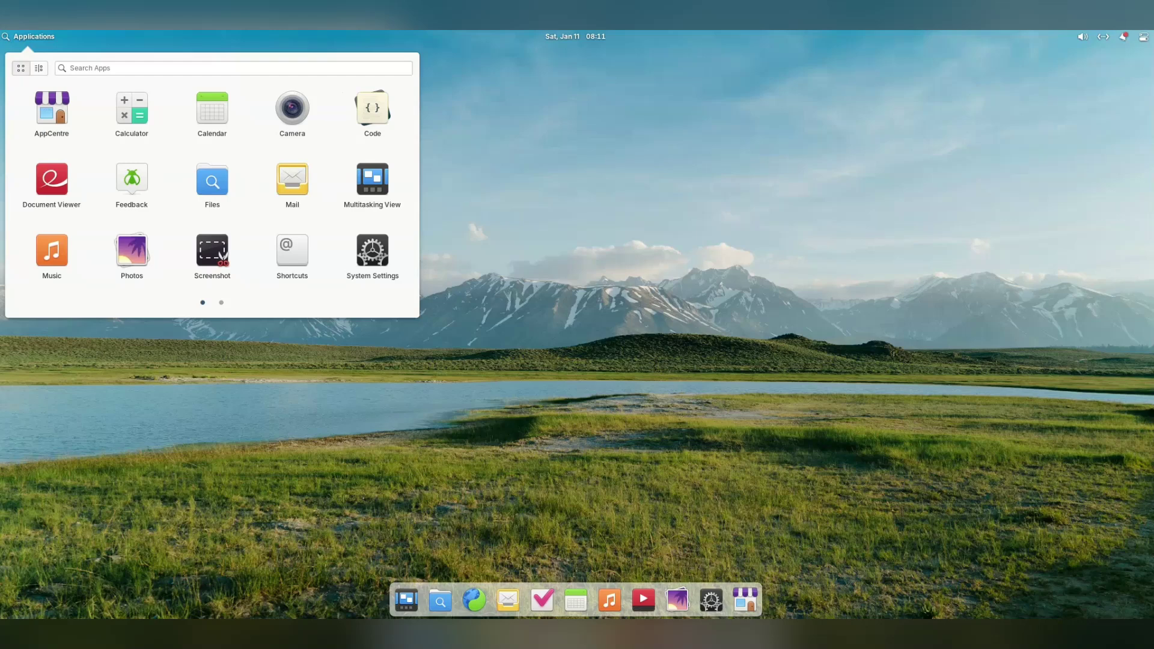
{"action": "key", "text": "Escape"}
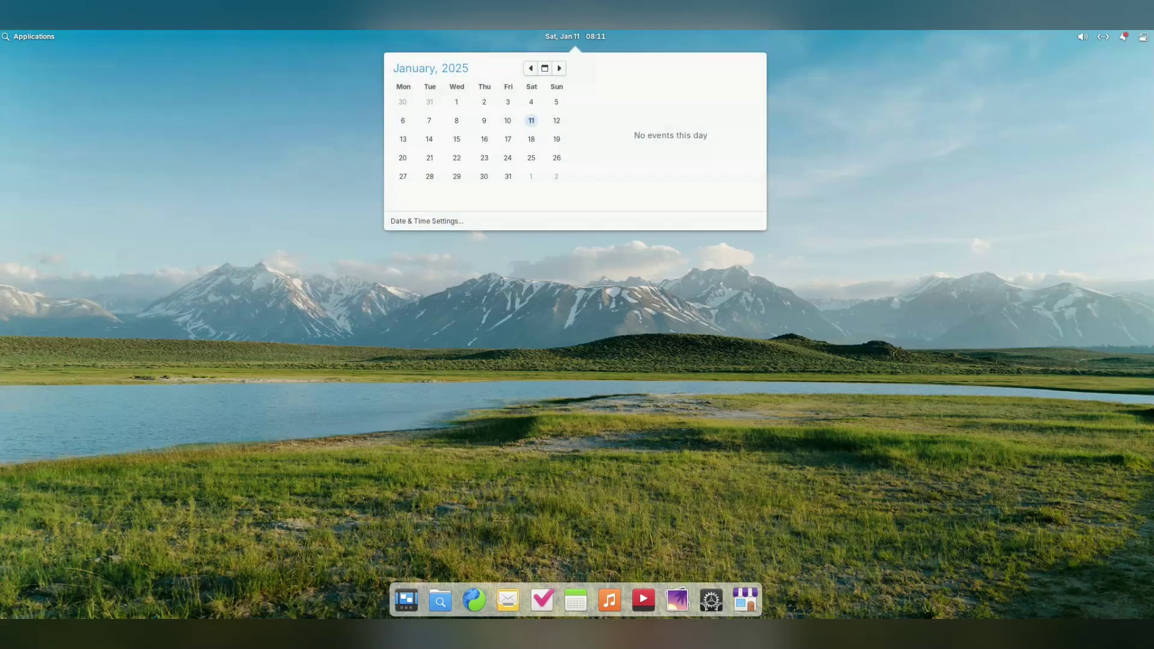
Check the sound and network indicators, toggling Do Not Disturb on and back off
{"action": "key", "text": "Right"}
{"action": "key", "text": "Right"}
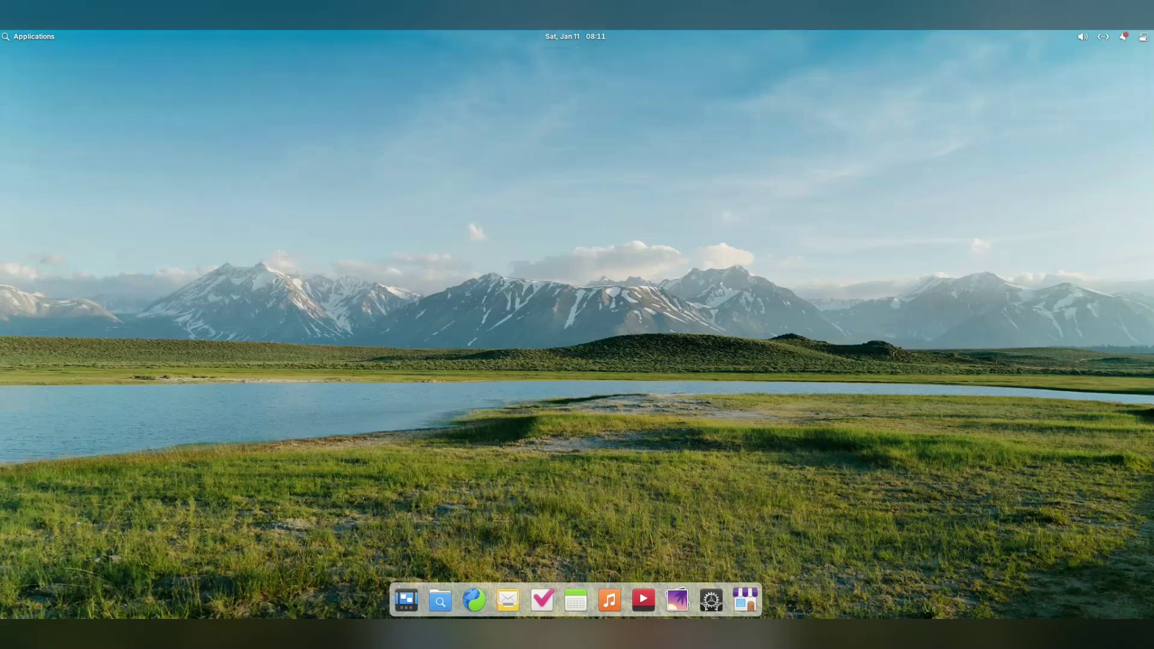
{"action": "key", "text": "Right"}
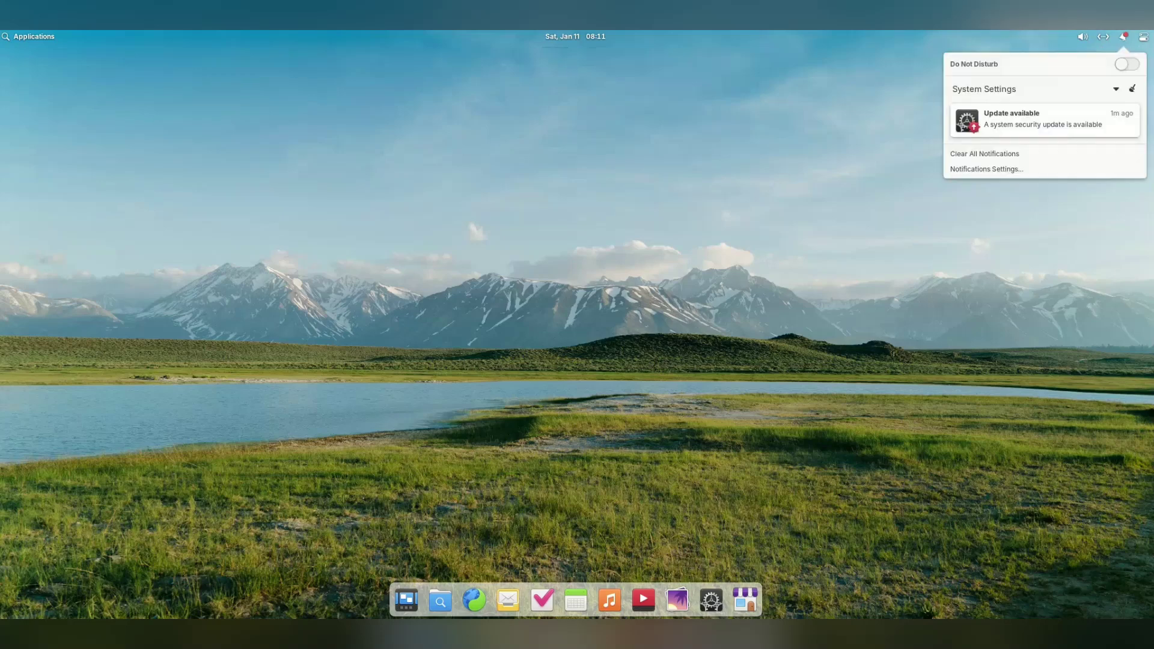
{"action": "key", "text": "Down"}
{"action": "key", "text": "space"}
{"action": "key", "text": "space"}
{"action": "key", "text": "Escape"}
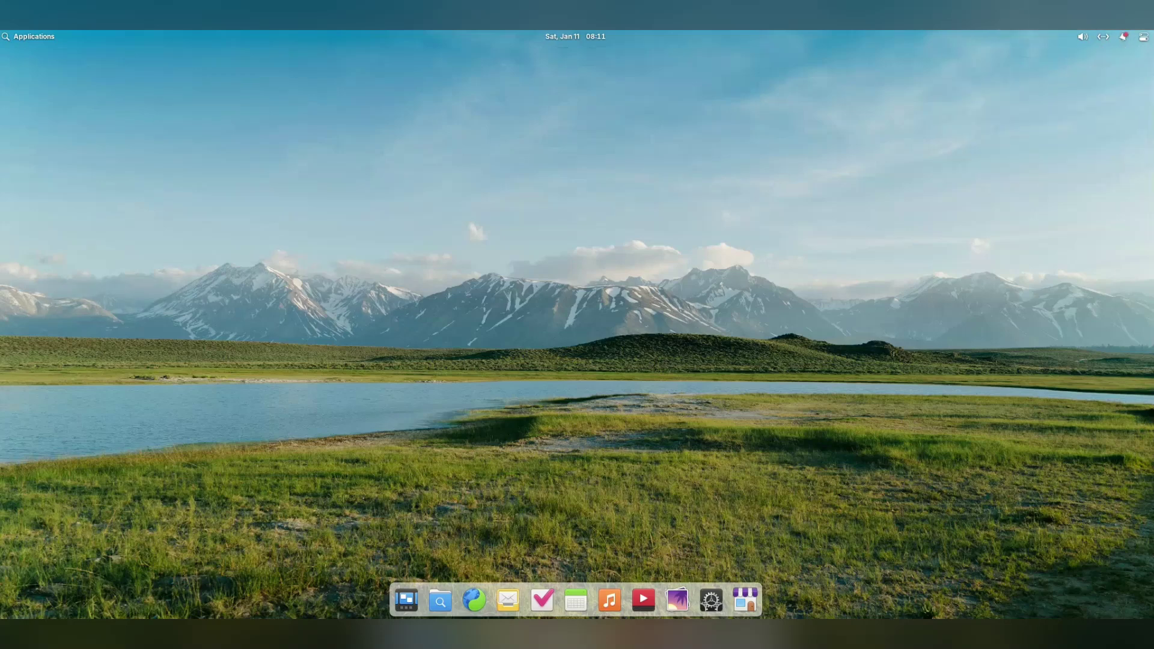
In quick settings, switch on dark mode and readjust text size, then launch Files from the dock
{"action": "key", "text": "Right"}
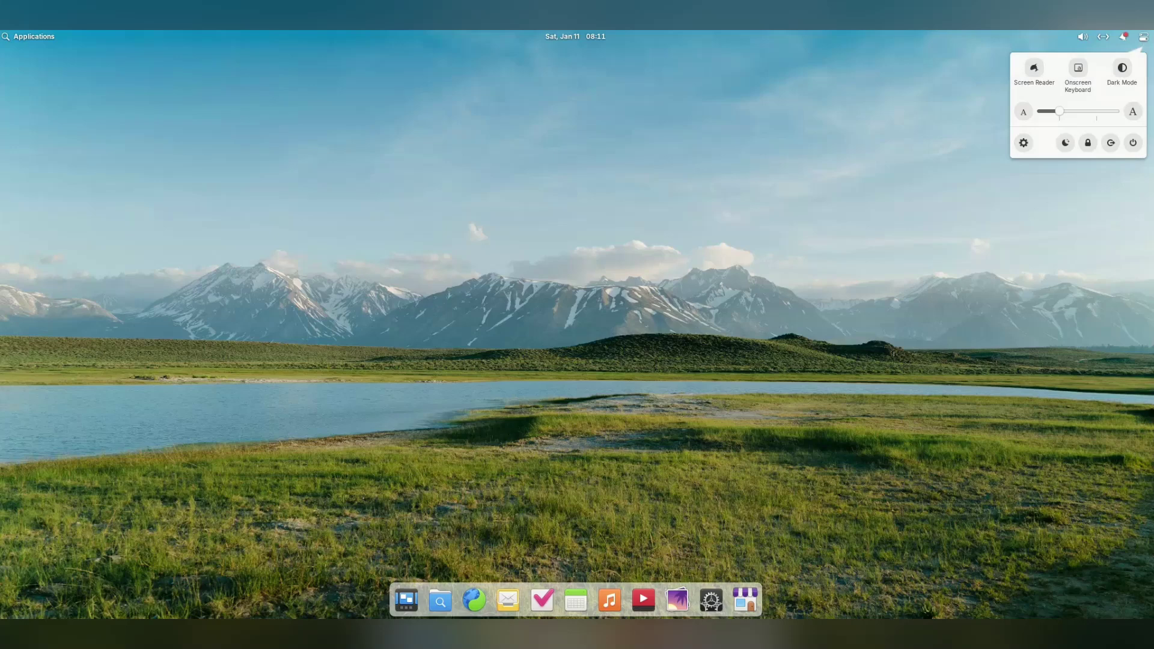
{"action": "key", "text": "Right"}
{"action": "key", "text": "Left"}
{"action": "key", "text": "Right"}
{"action": "key", "text": "Right"}
{"action": "key", "text": "Right"}
{"action": "key", "text": "Right"}
{"action": "key", "text": "space"}
{"action": "key", "text": "space"}
{"action": "key", "text": "Left"}
{"action": "key", "text": "Down"}
{"action": "key", "text": "Right"}
{"action": "key", "text": "Right"}
{"action": "key", "text": "Right"}
{"action": "key", "text": "Right"}
{"action": "key", "text": "Right"}
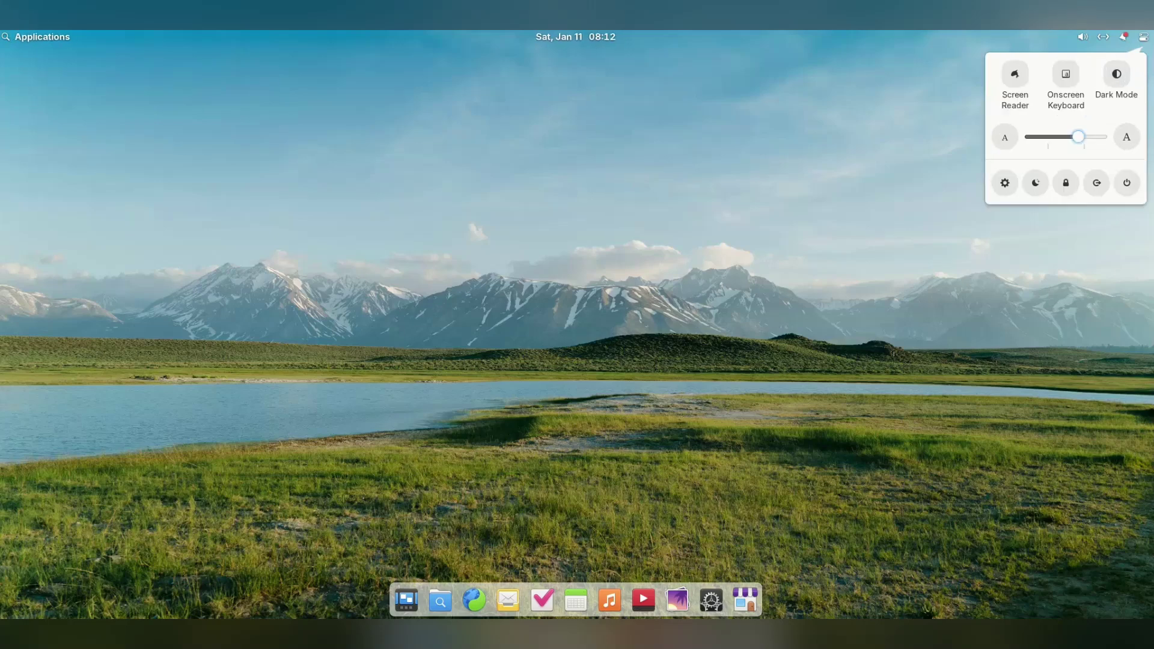
{"action": "key", "text": "Left"}
{"action": "key", "text": "Left"}
{"action": "key", "text": "Left"}
{"action": "key", "text": "Left"}
{"action": "key", "text": "Escape"}
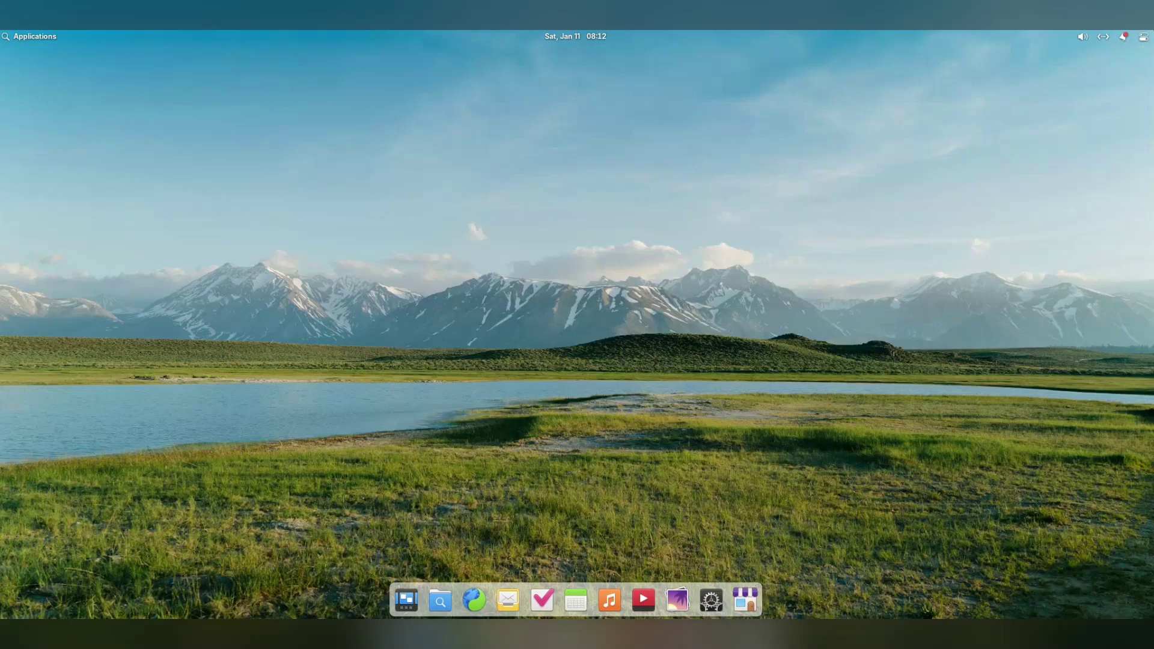
{"action": "left_click", "coordinate": [440, 599]}
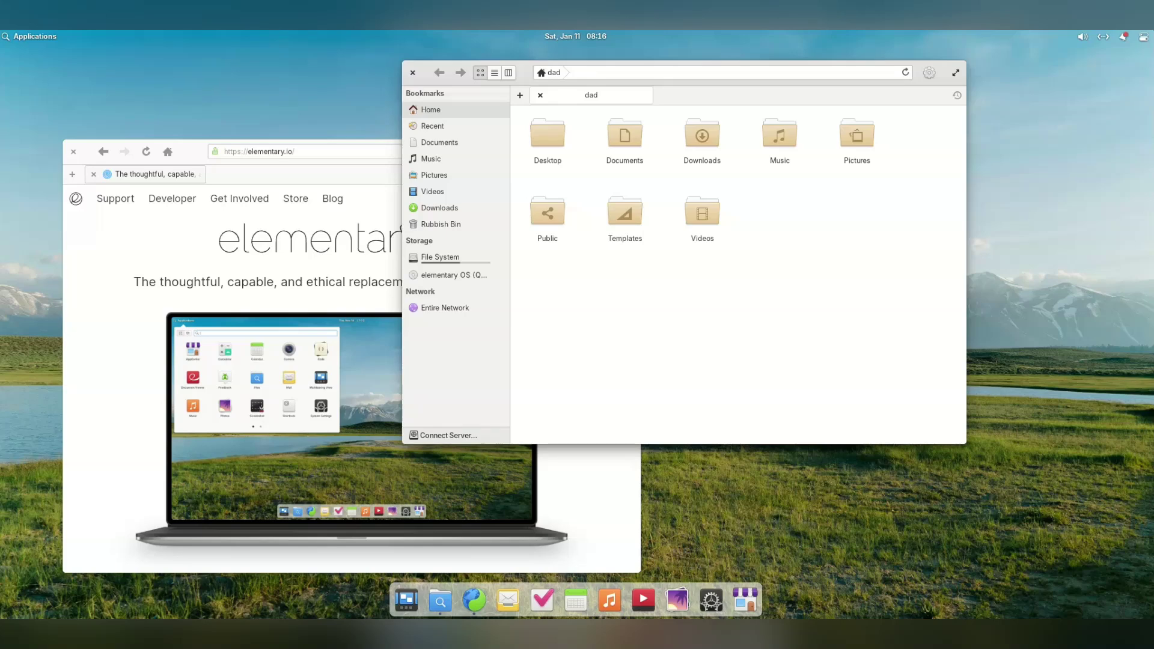
Launch Terminal on a new empty workspace
{"action": "key", "text": "super+Down"}
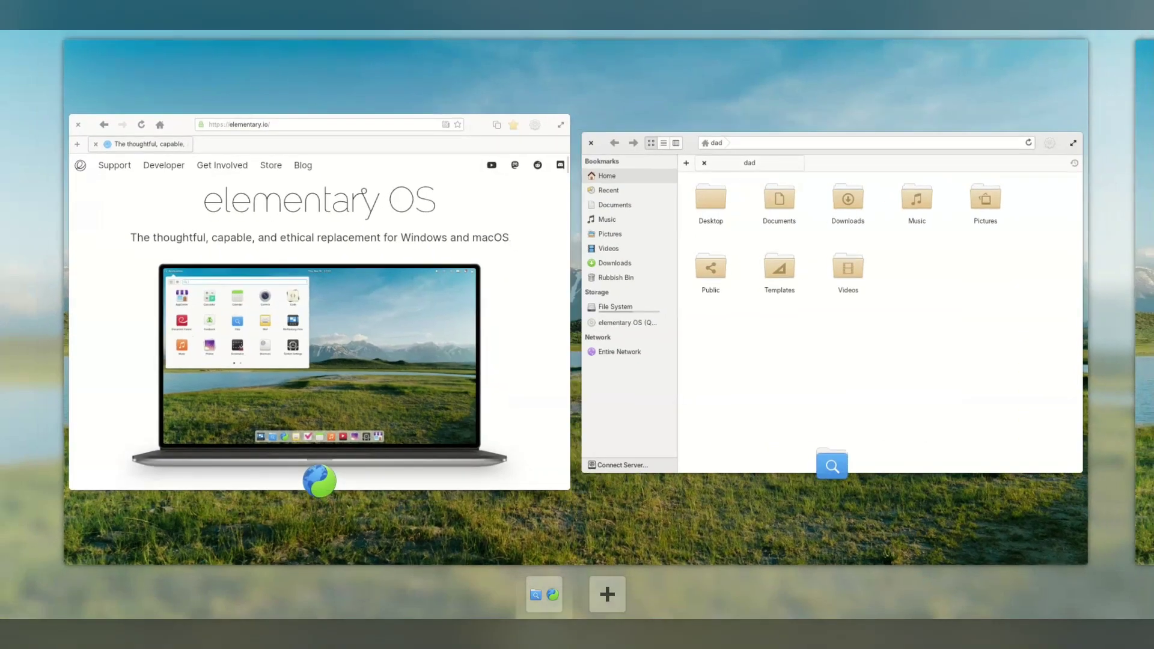
{"action": "key", "text": "super+Right"}
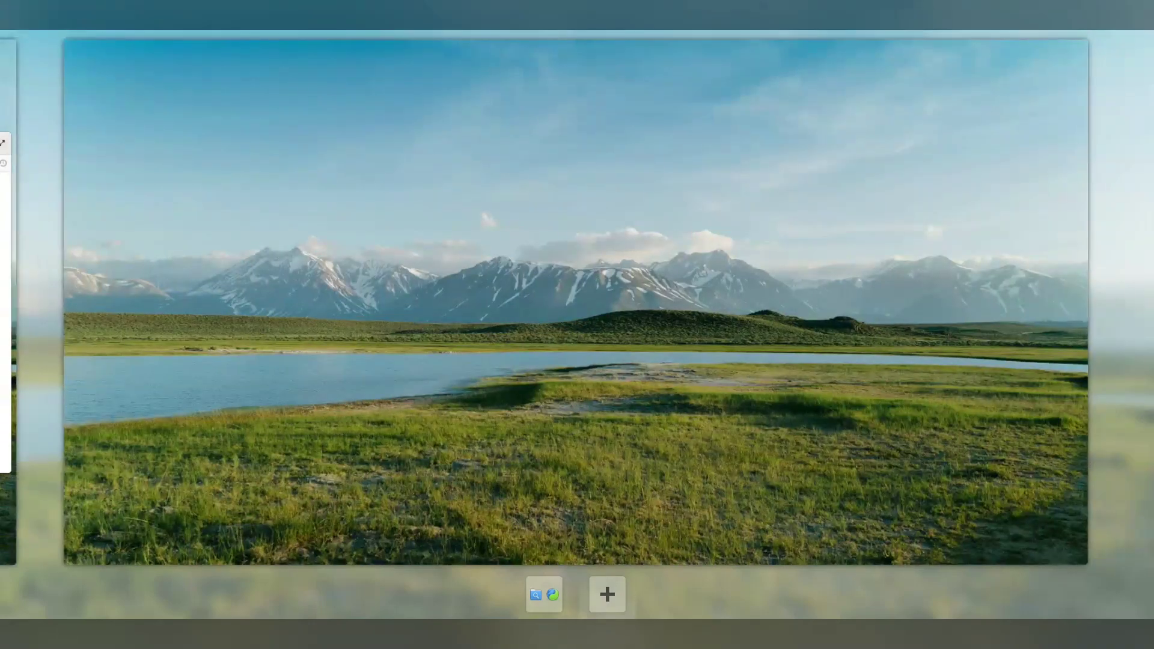
{"action": "key", "text": "super+Down"}
{"action": "key", "text": "super"}
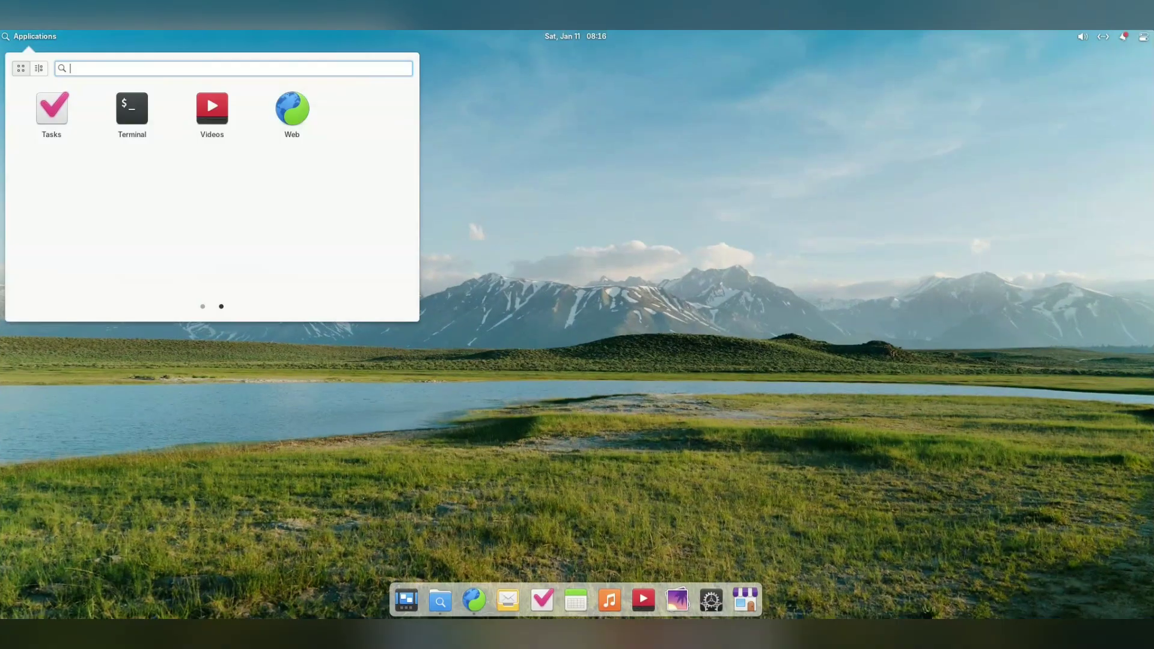
{"action": "key", "text": "super+t"}
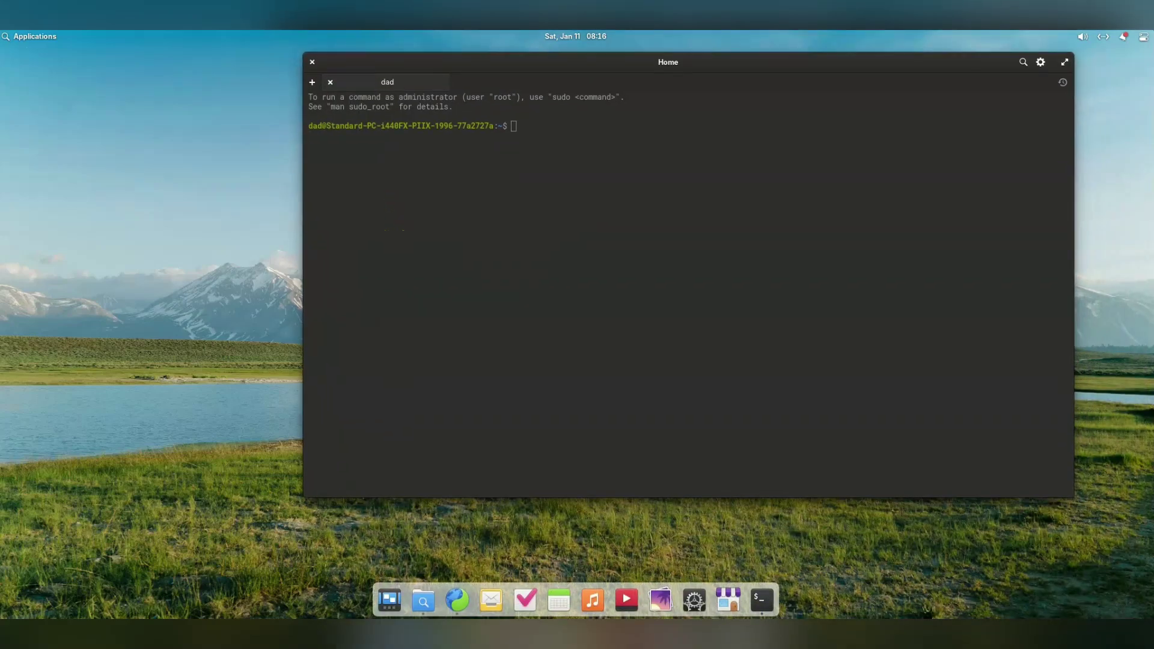
Drag the Terminal onto the first workspace alongside the browser and Files
{"action": "key", "text": "super+Down"}
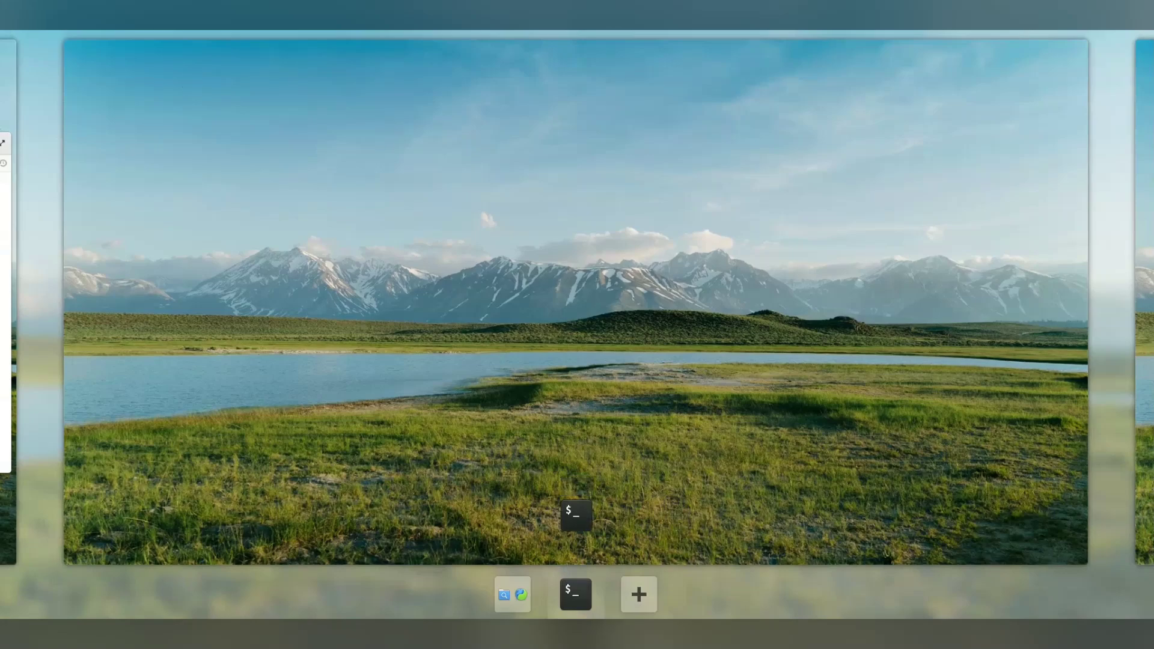
{"action": "key", "text": "super+Left"}
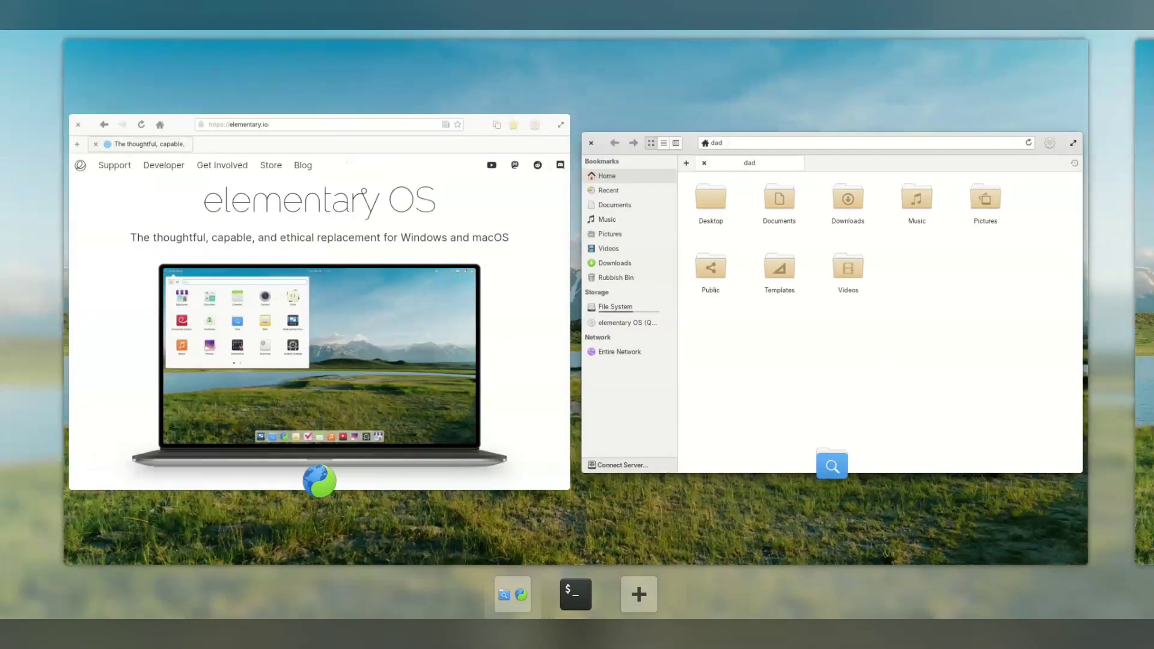
{"action": "key", "text": "super+Right"}
{"action": "key", "text": "super+Left"}
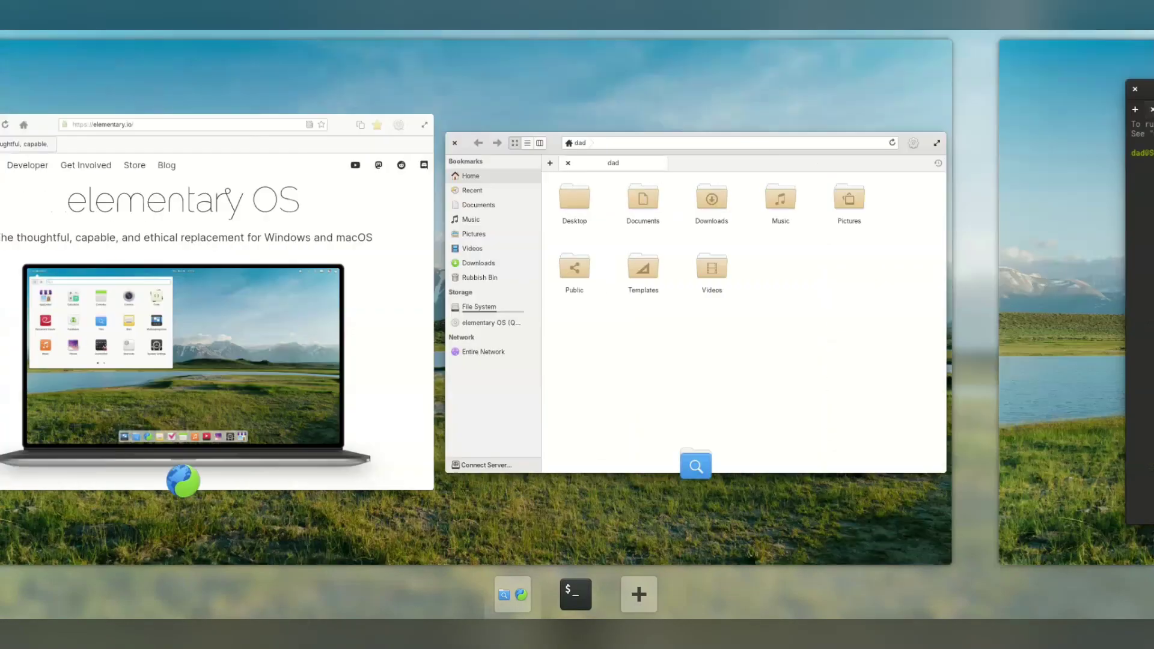
{"action": "key", "text": "super+Right"}
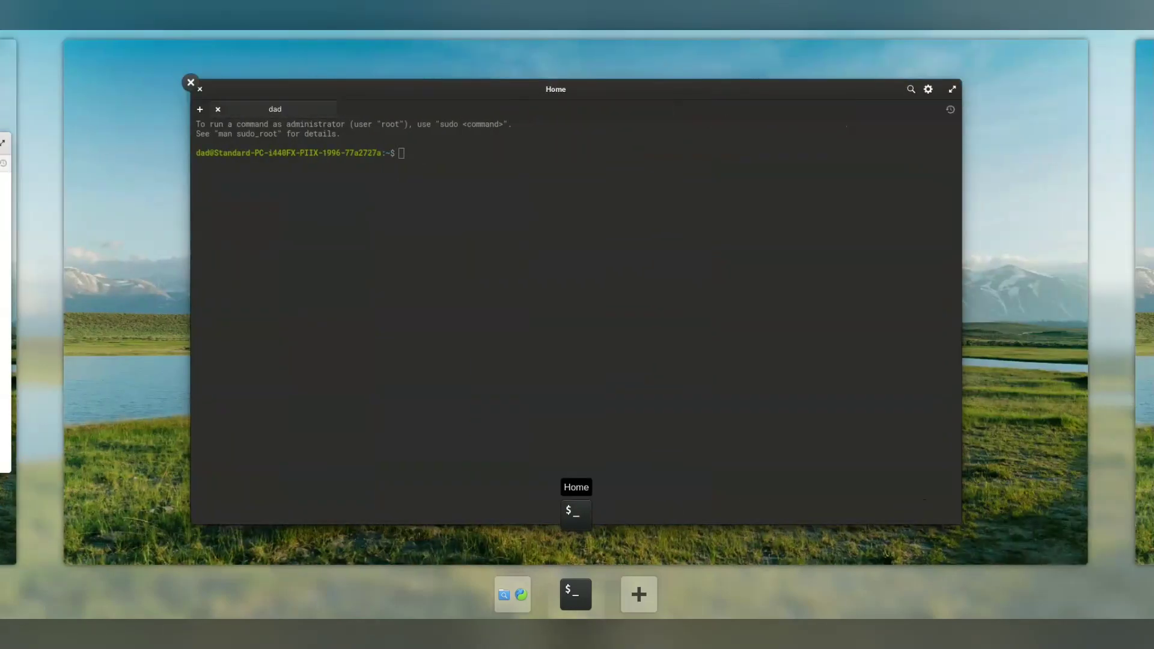
{"action": "left_click_drag", "start_coordinate": [252, 180], "coordinate": [512, 594]}
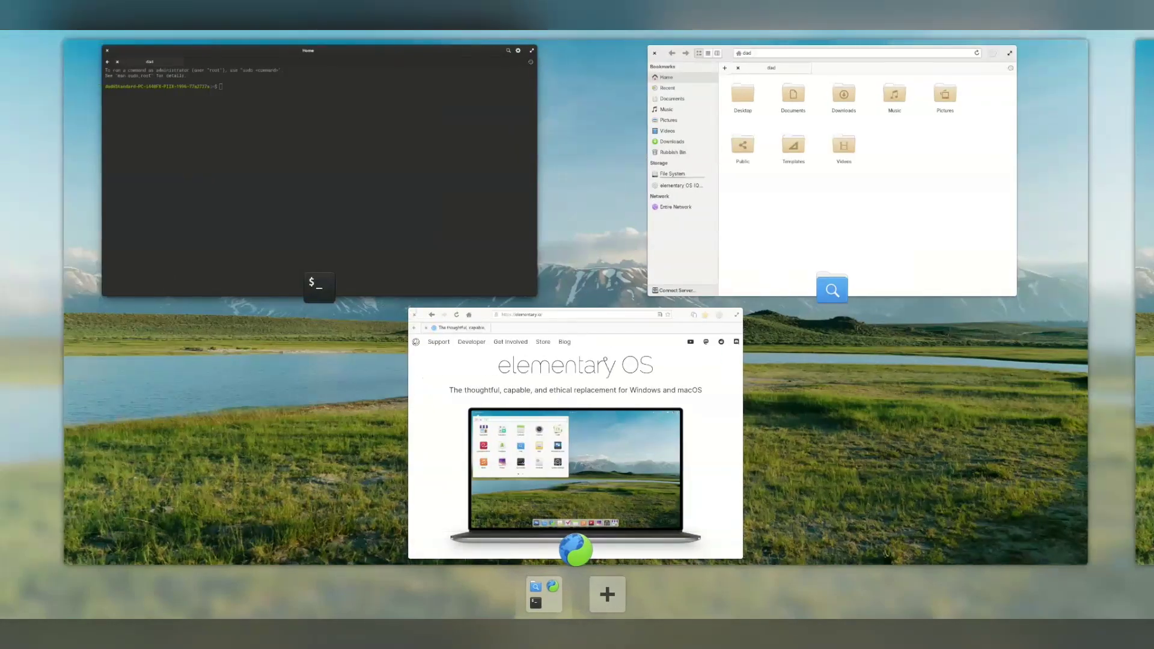
{"action": "key", "text": "super+Down"}
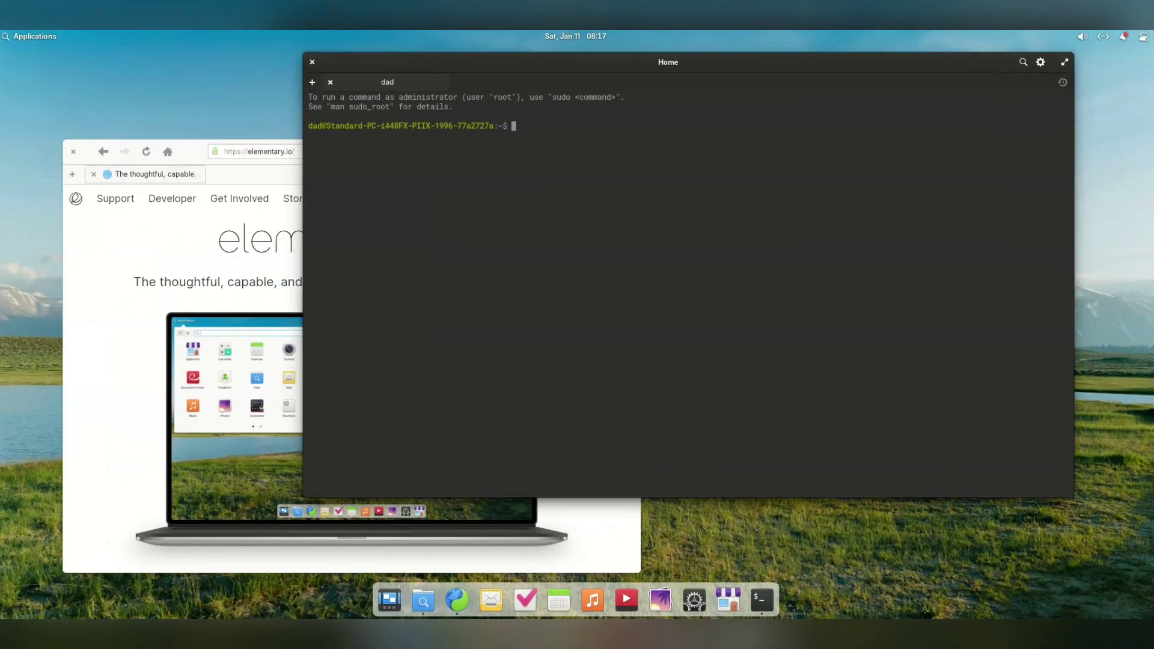
Cycle through Files, browser and Terminal, then close the Terminal with Ctrl+D
{"action": "key", "text": "super+Down"}
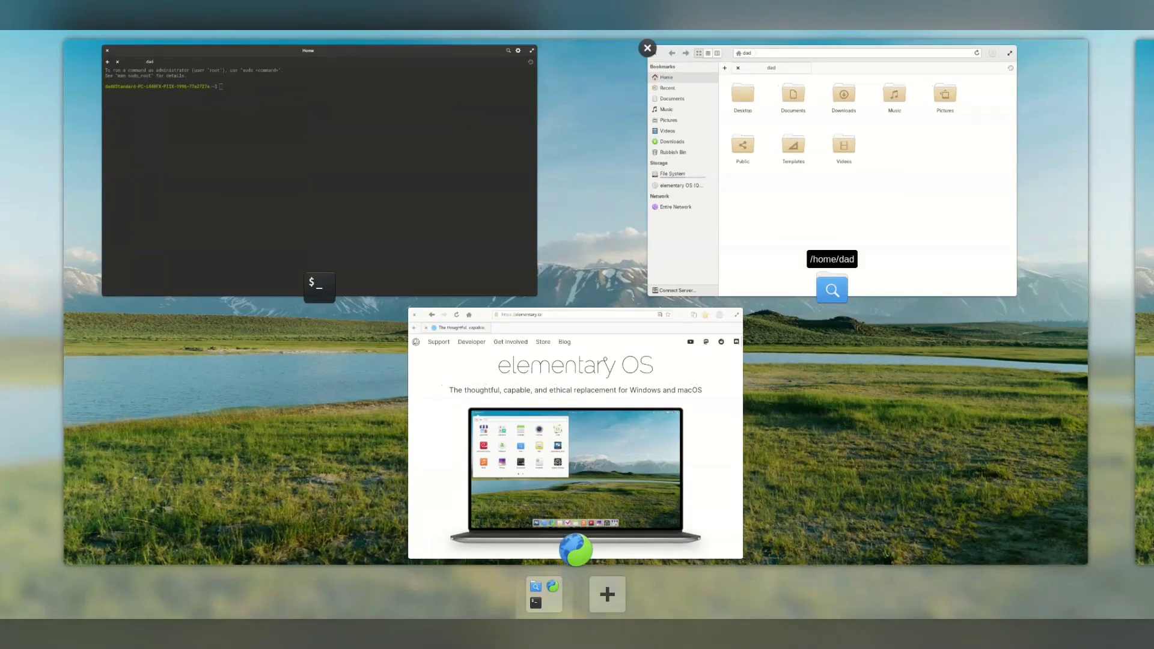
{"action": "left_click", "coordinate": [837, 54]}
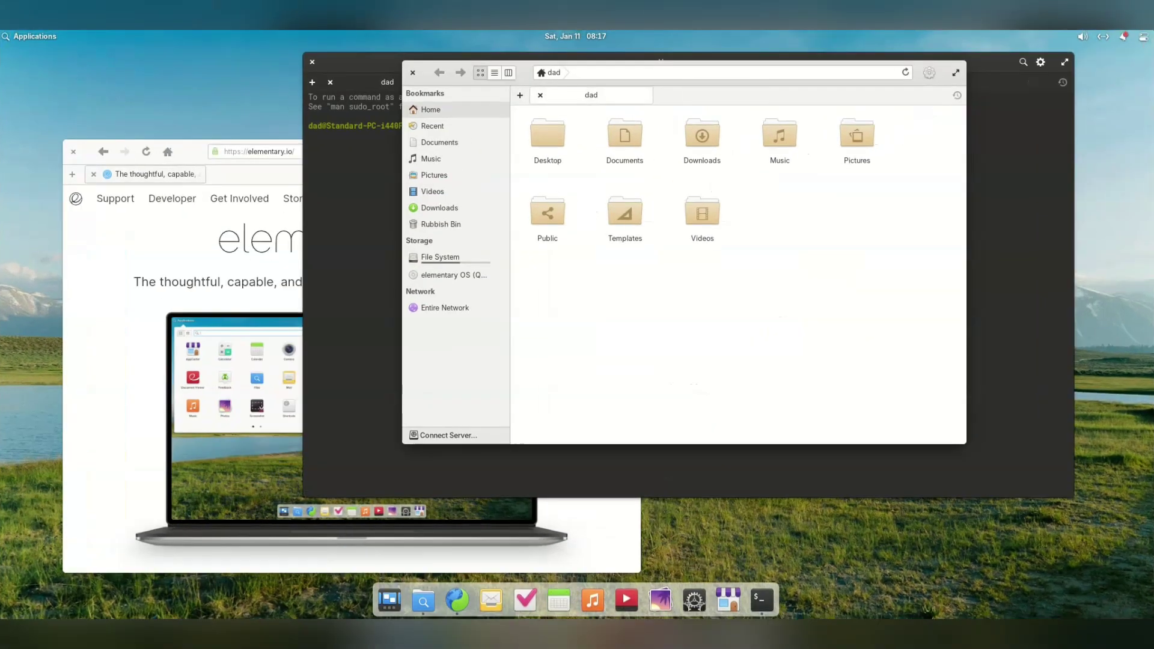
{"action": "key", "text": "alt+Tab"}
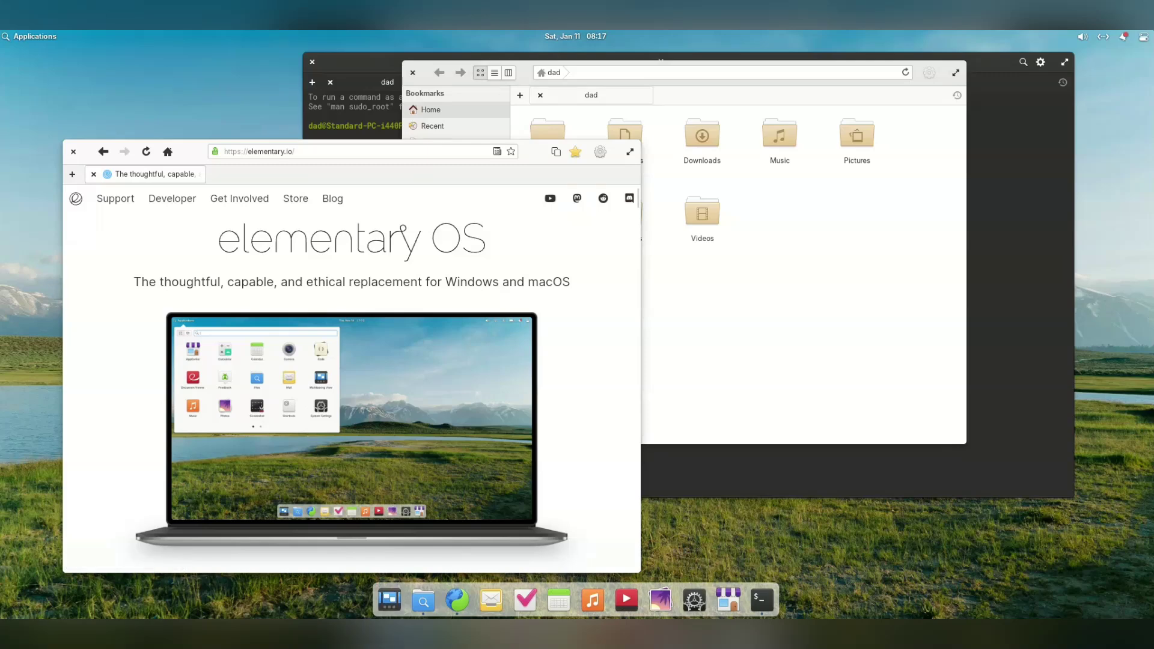
{"action": "key", "text": "alt+Tab"}
{"action": "key", "text": "ctrl+d"}
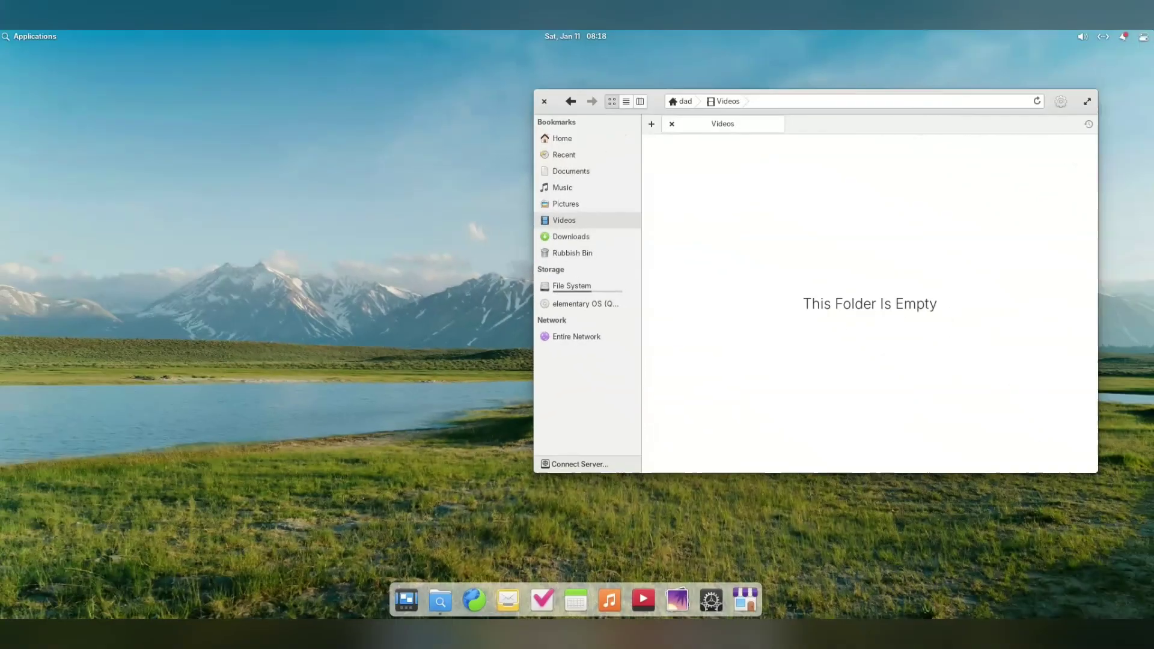
Turn on Double-click to Navigate in Files and test it on the Desktop folder
{"action": "left_click", "coordinate": [562, 138]}
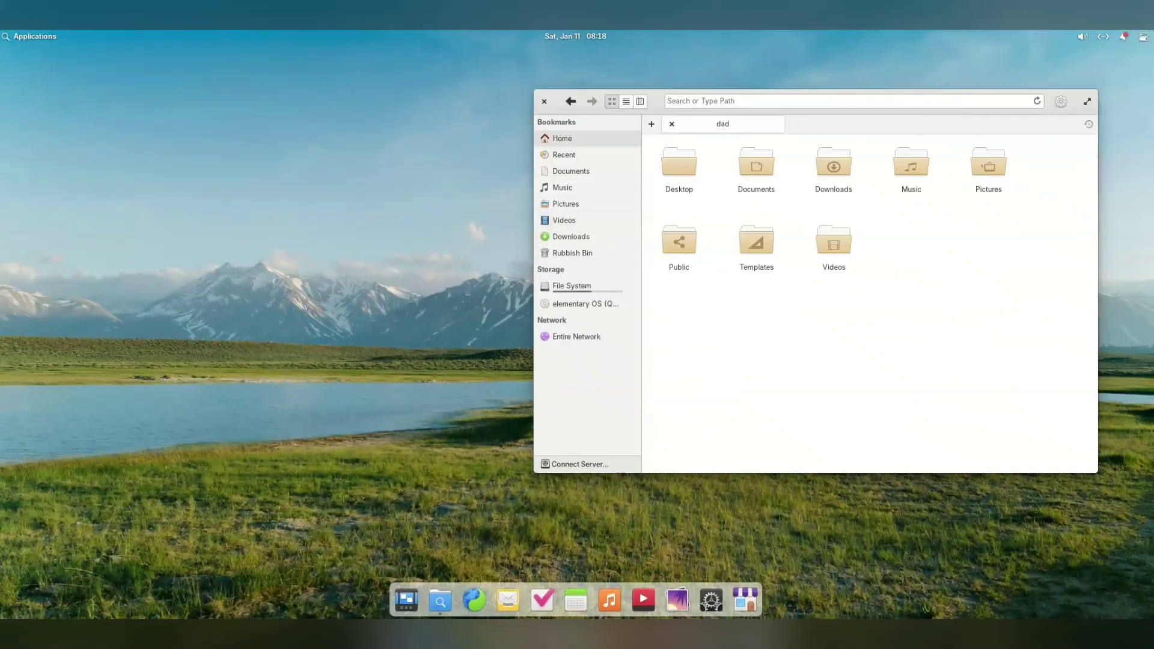
{"action": "left_click", "coordinate": [1061, 101]}
{"action": "left_click", "coordinate": [1072, 176]}
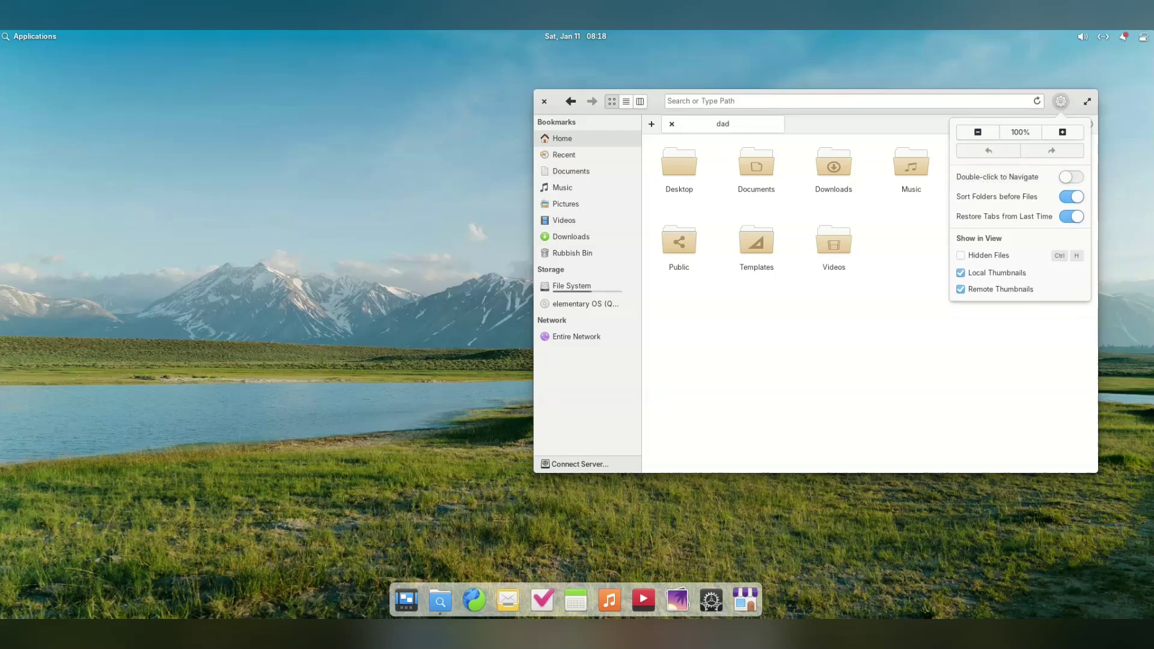
{"action": "left_click", "coordinate": [680, 163]}
{"action": "double_click", "coordinate": [679, 162]}
Recheck the navigation preference and reopen Desktop from the home folder by double-click
{"action": "left_click", "coordinate": [1061, 101]}
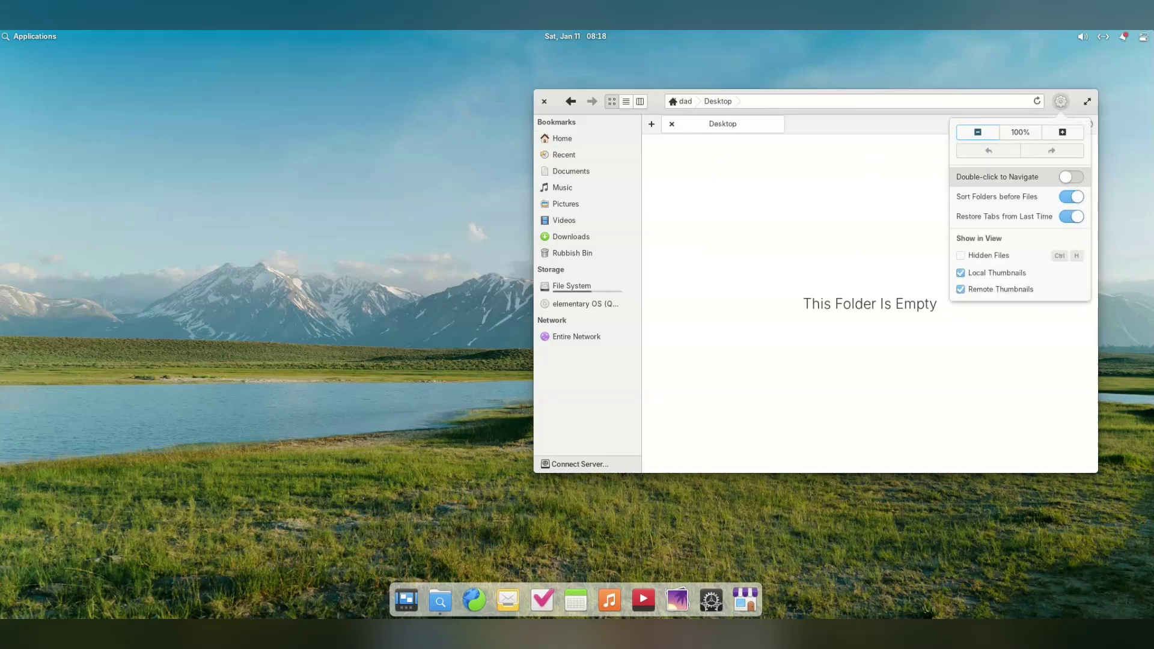
{"action": "left_click", "coordinate": [562, 139]}
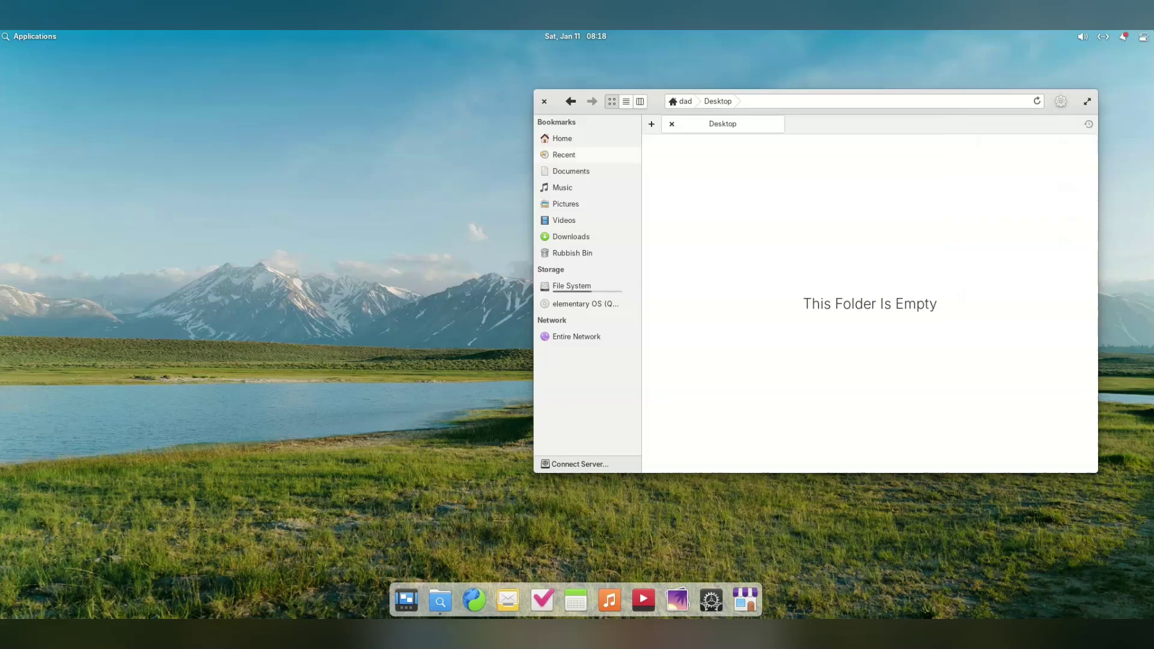
{"action": "left_click", "coordinate": [562, 139]}
{"action": "double_click", "coordinate": [680, 162]}
{"action": "left_click", "coordinate": [562, 139]}
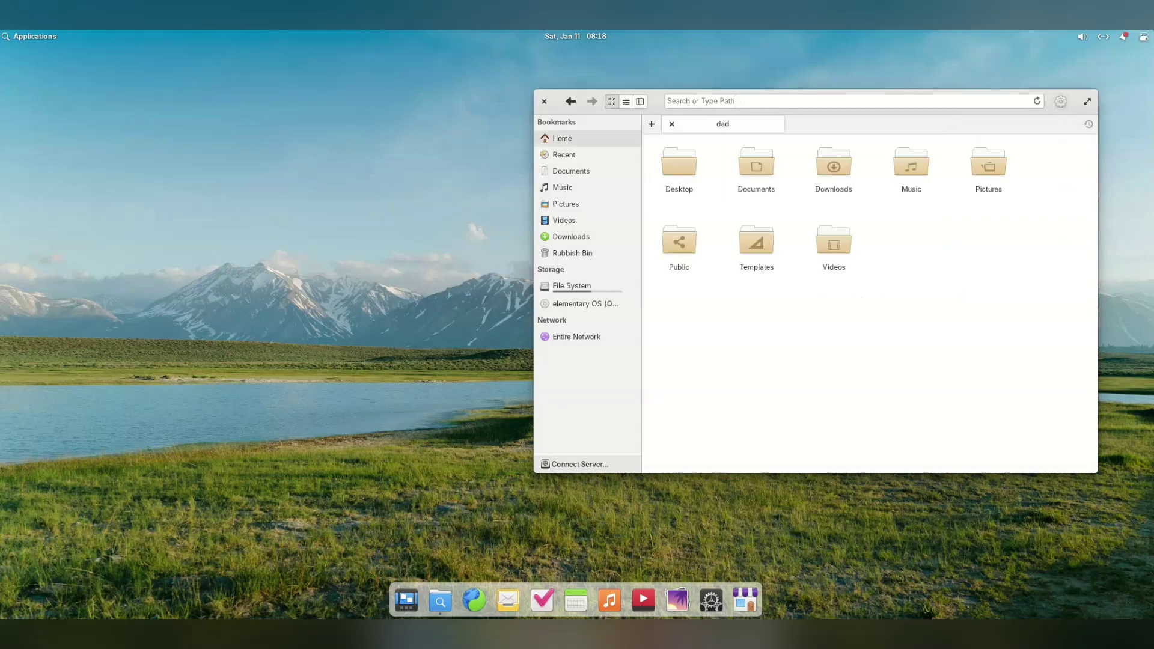
{"action": "left_click", "coordinate": [1061, 101]}
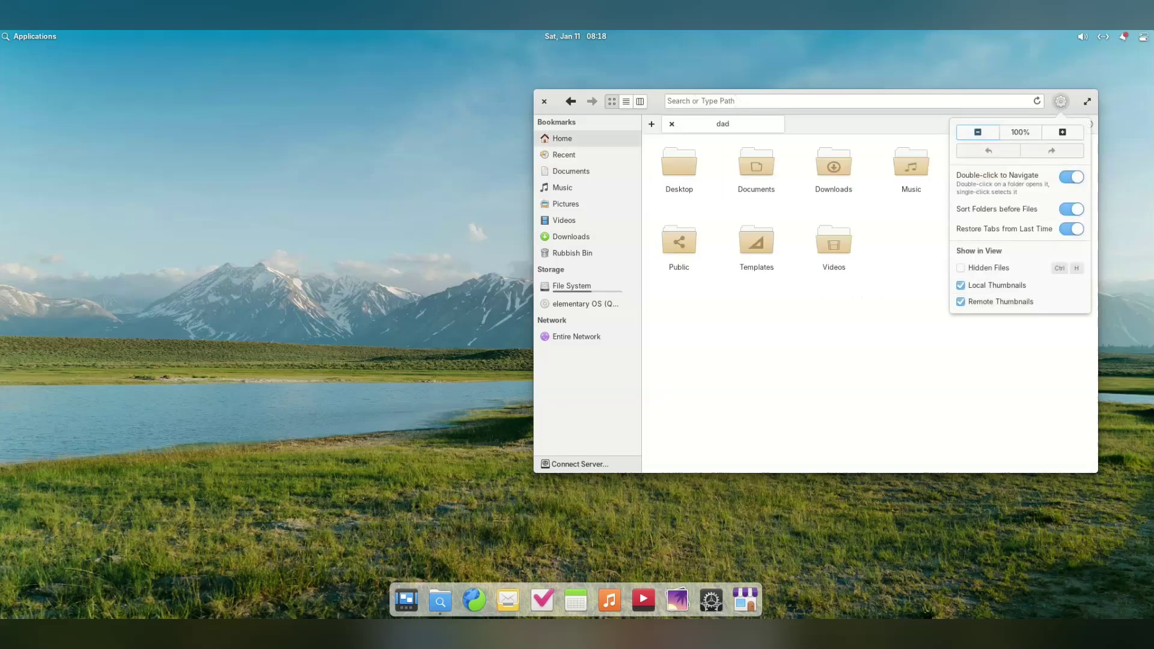
{"action": "key", "text": "Escape"}
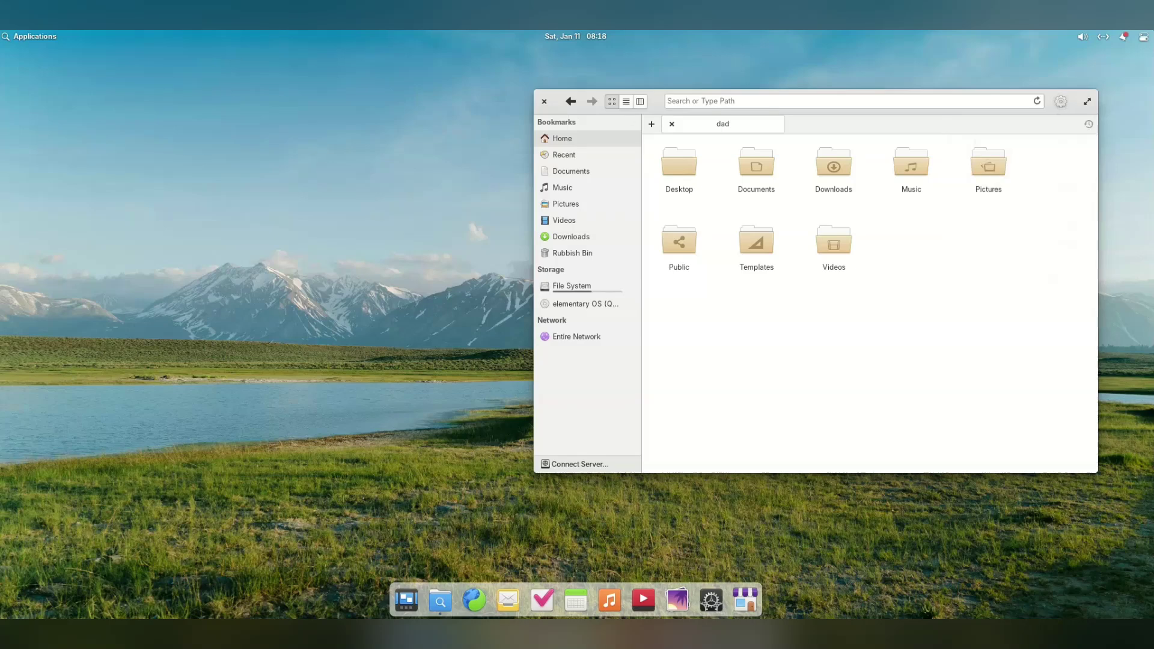
View Rubbish Bin, Downloads, Videos and Pictures from the sidebar
{"action": "left_click", "coordinate": [572, 253]}
{"action": "left_click", "coordinate": [571, 236]}
{"action": "left_click", "coordinate": [564, 220]}
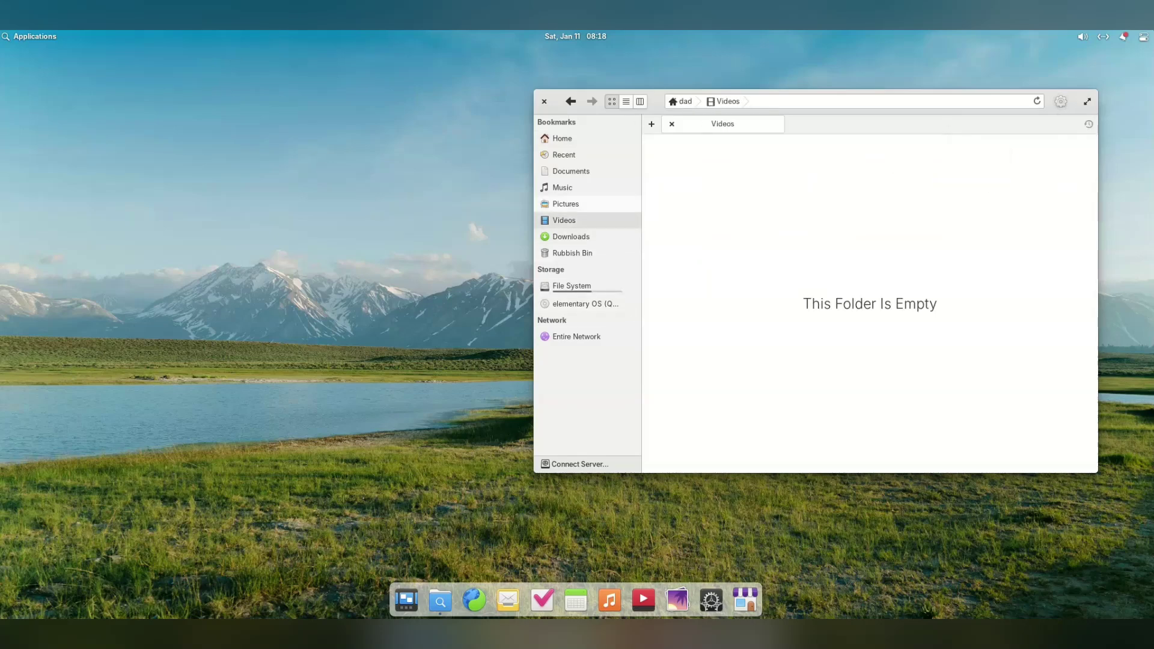
{"action": "left_click", "coordinate": [566, 204]}
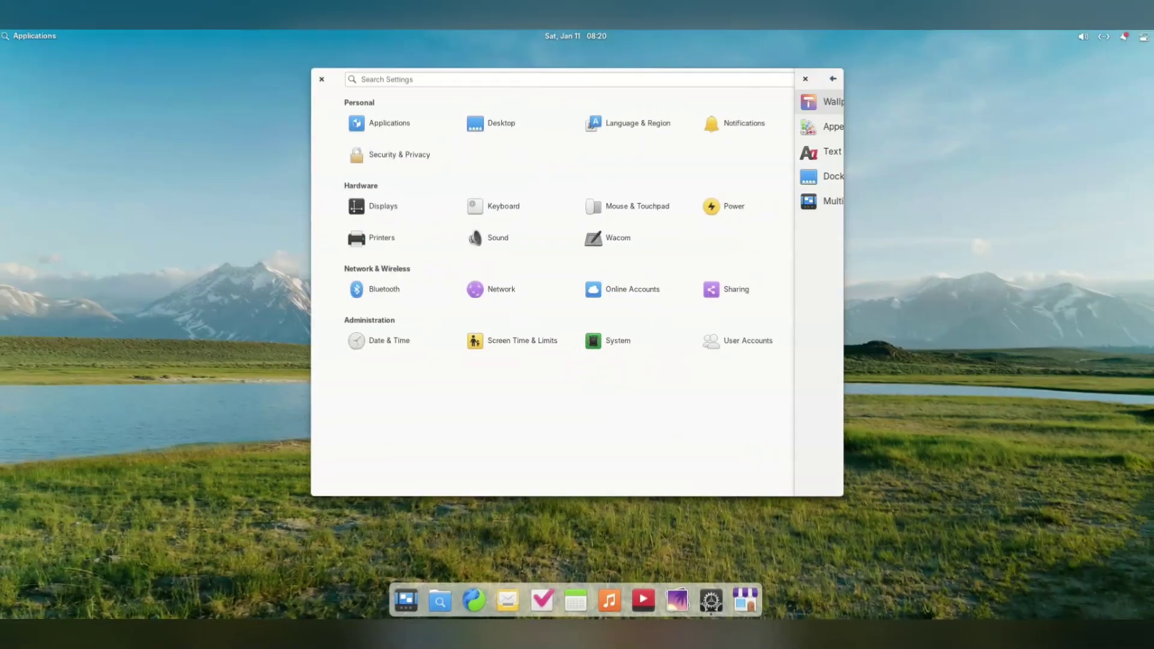
Set the wallpaper to the sea-arch coastline photo after first trying the ocean waves photo
{"action": "left_click", "coordinate": [474, 121]}
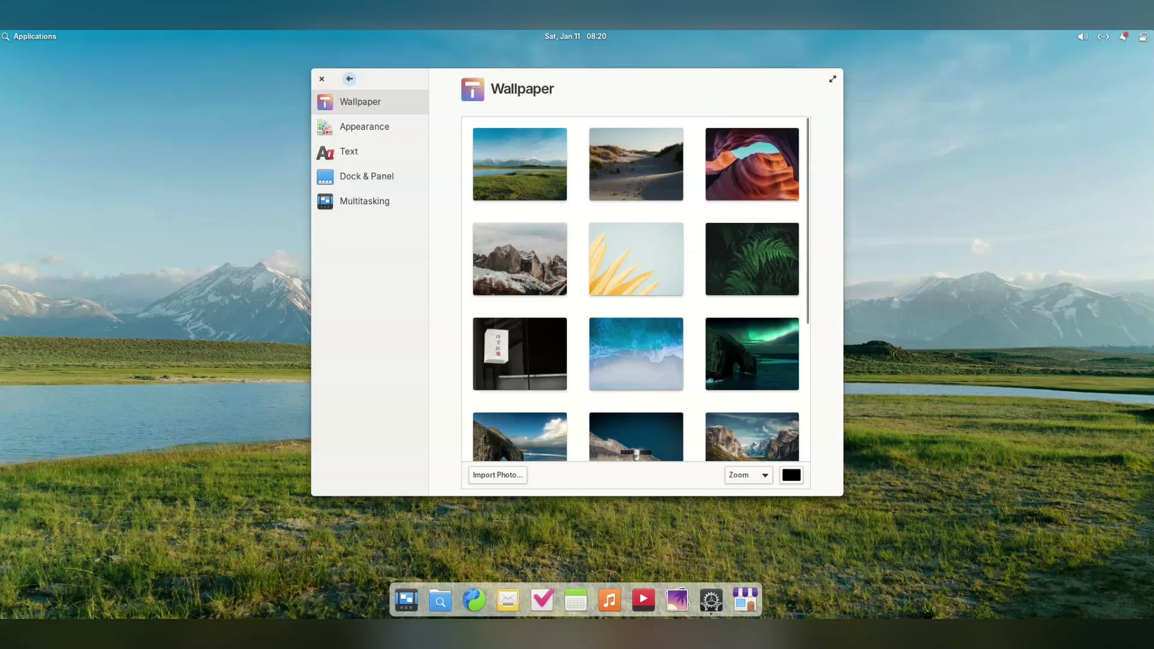
{"action": "left_click", "coordinate": [349, 79]}
{"action": "left_click", "coordinate": [481, 121]}
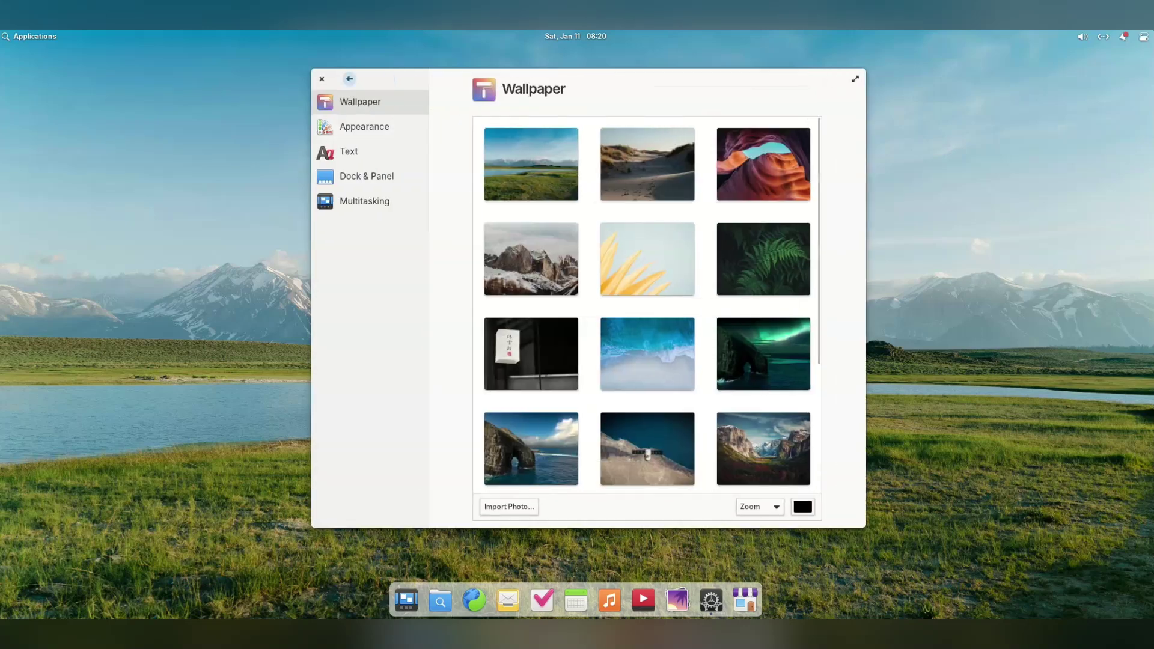
{"action": "scroll", "coordinate": [499, 313], "scroll_direction": "down", "scroll_amount": 1}
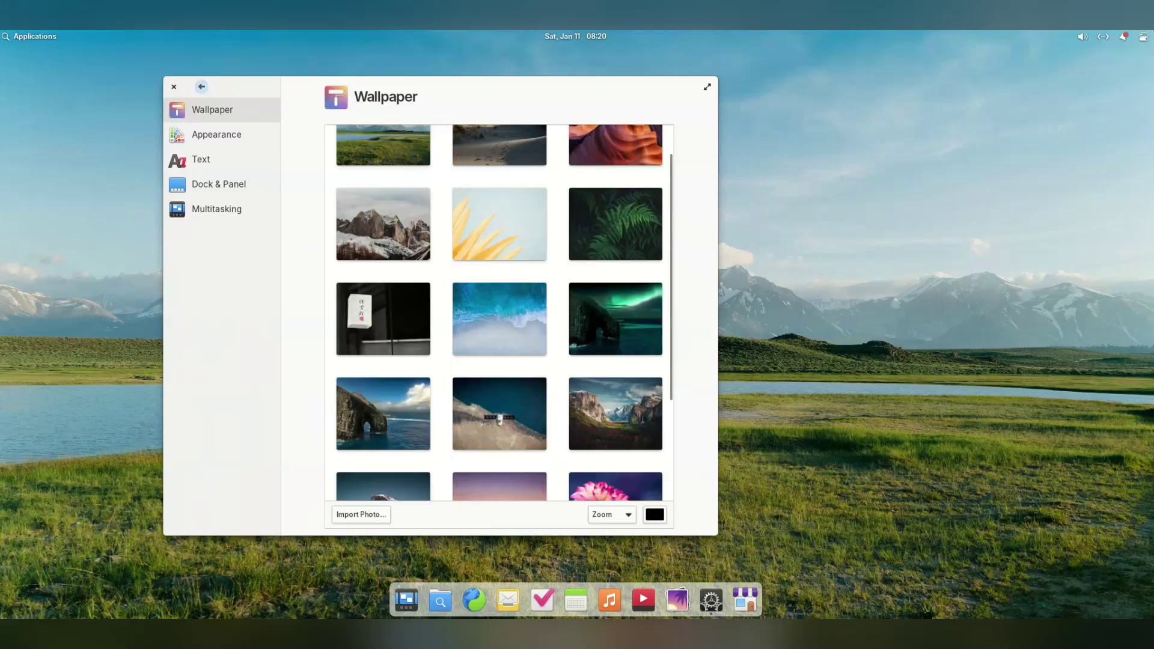
{"action": "left_click", "coordinate": [500, 319]}
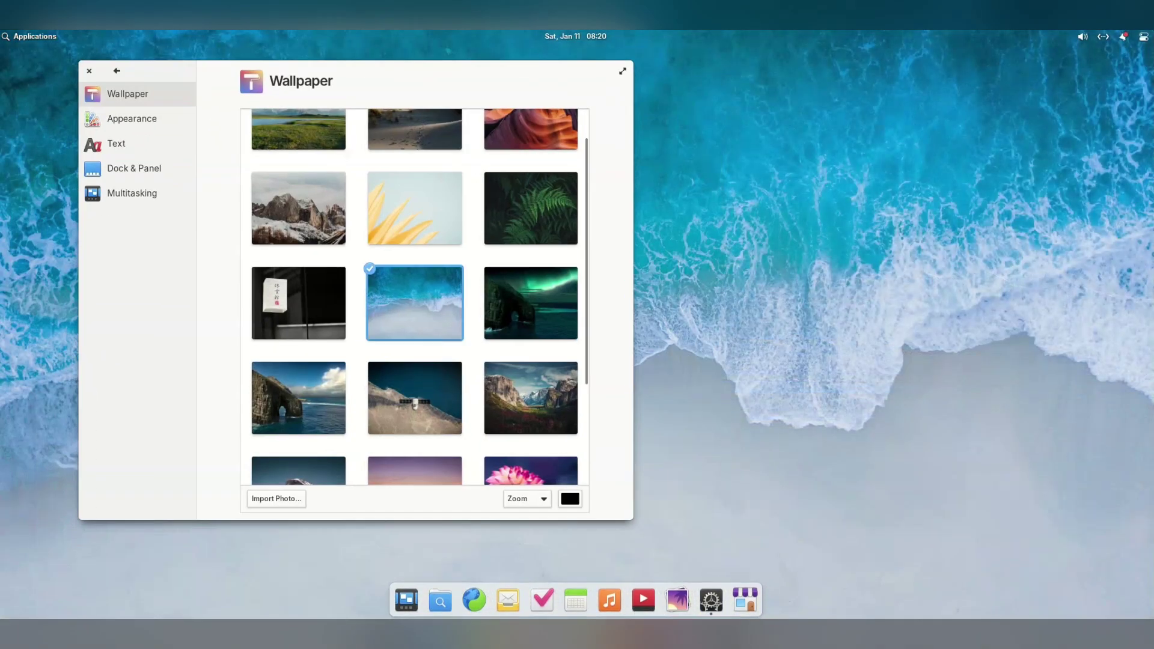
{"action": "left_click", "coordinate": [531, 398]}
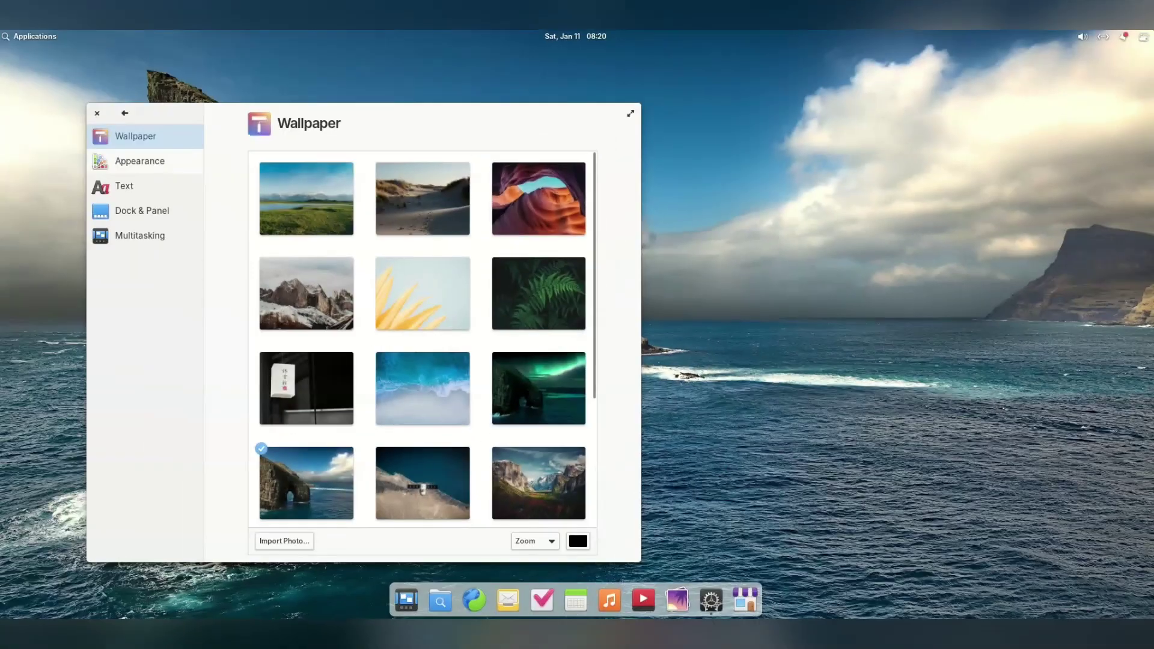
{"action": "left_click", "coordinate": [139, 161]}
Try the dark style and pick the teal accent colour
{"action": "left_click", "coordinate": [437, 205]}
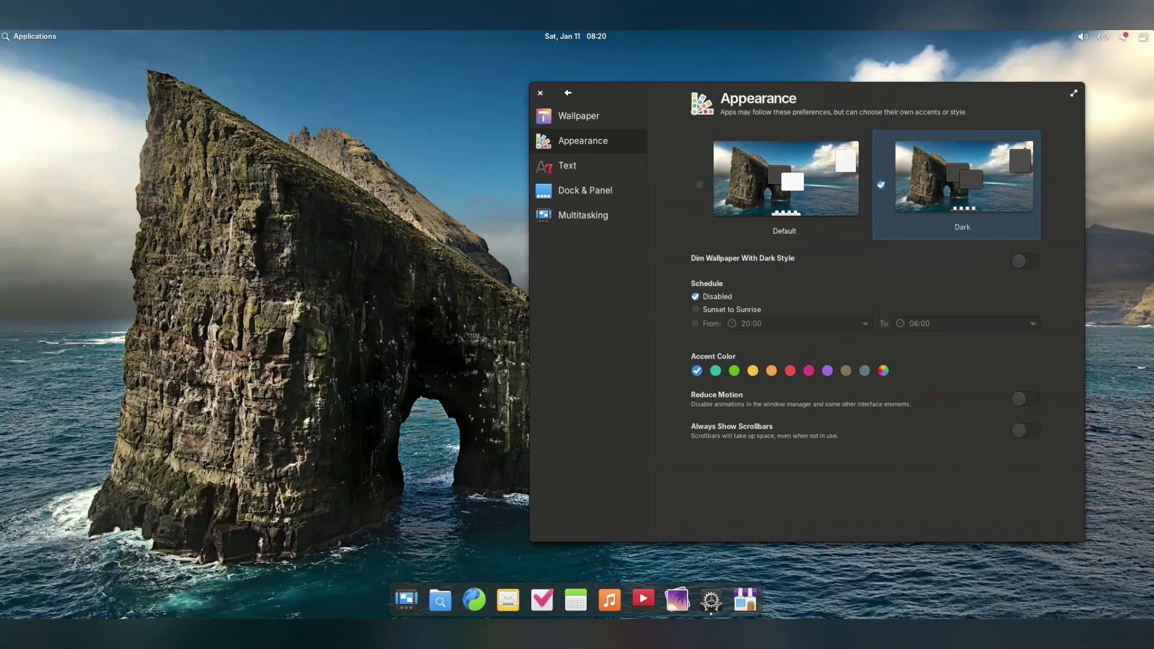
{"action": "left_click", "coordinate": [784, 180]}
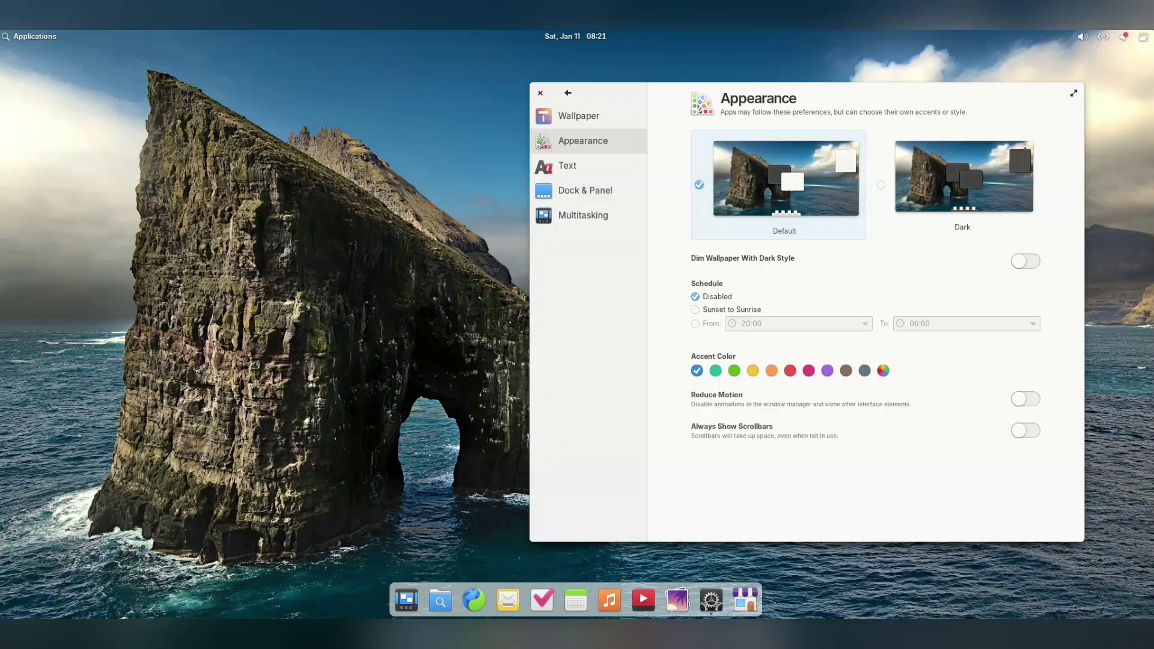
{"action": "left_click", "coordinate": [1025, 260]}
{"action": "left_click", "coordinate": [964, 176]}
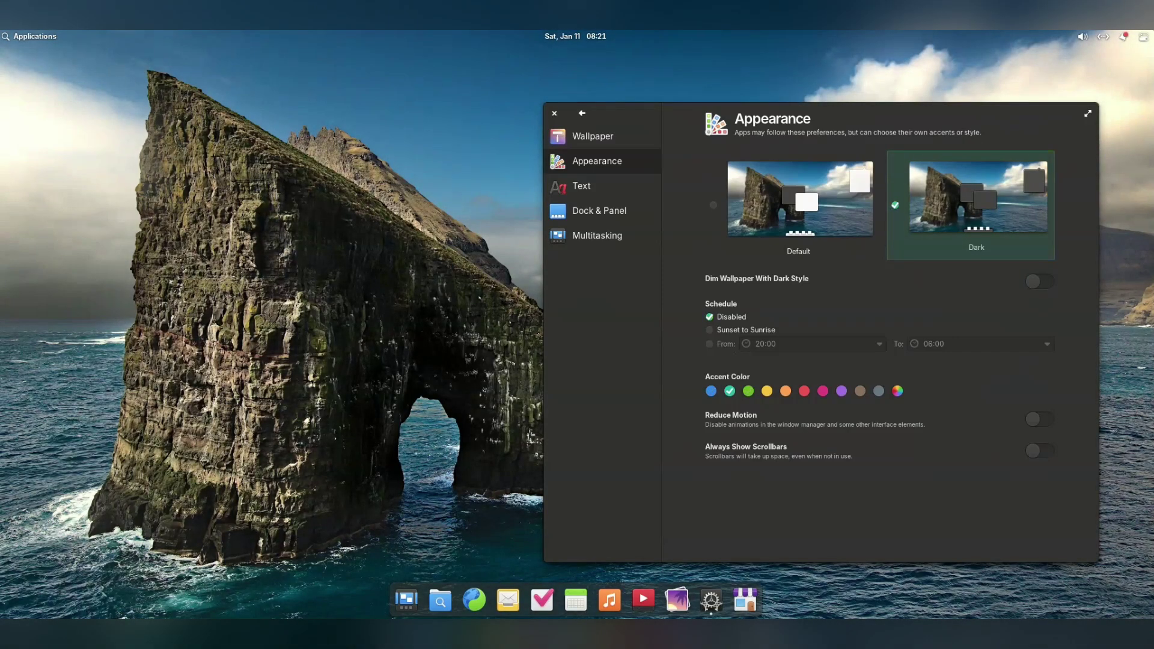
Preview the style in the file manager's recent files, then return to the Default light style
{"action": "left_click", "coordinate": [440, 599]}
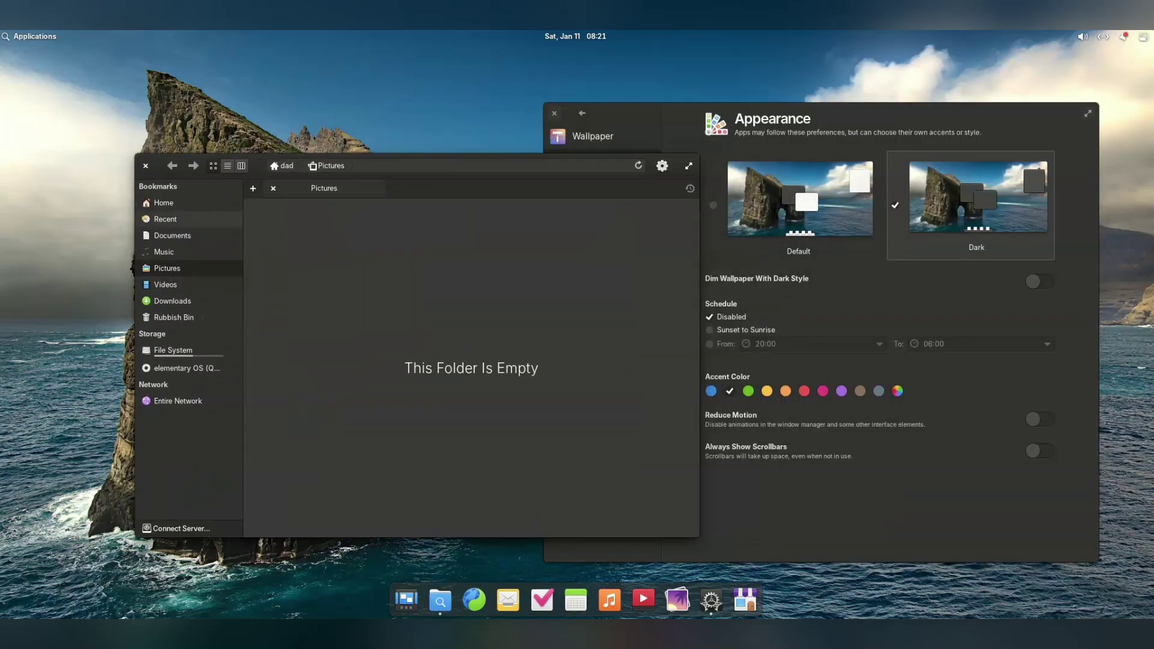
{"action": "left_click", "coordinate": [166, 219]}
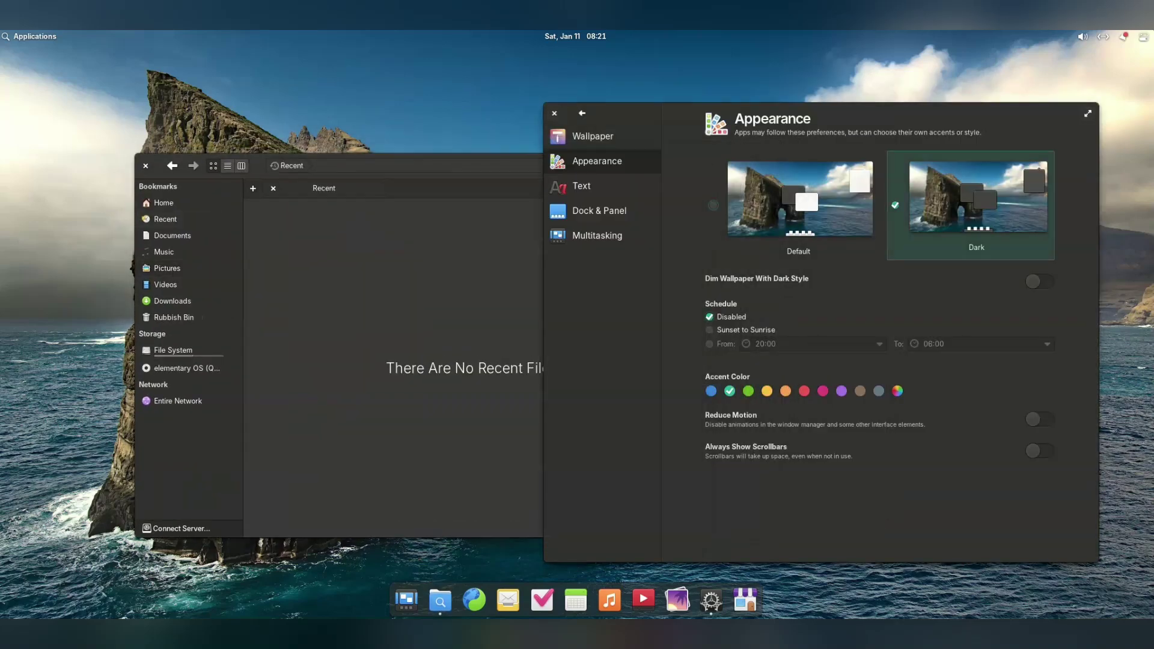
{"action": "left_click", "coordinate": [800, 198]}
{"action": "left_click", "coordinate": [582, 186]}
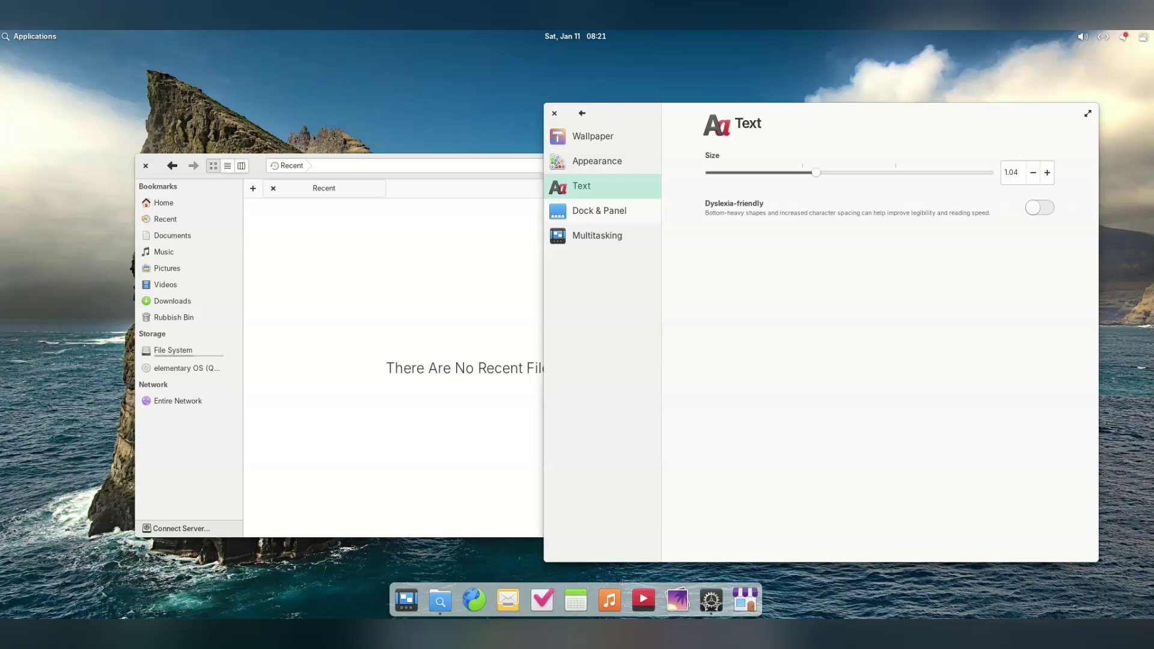
Make the dock icons large and turn panel translucency on, leaving panel scrolling off
{"action": "left_click", "coordinate": [599, 211]}
{"action": "left_click", "coordinate": [805, 178]}
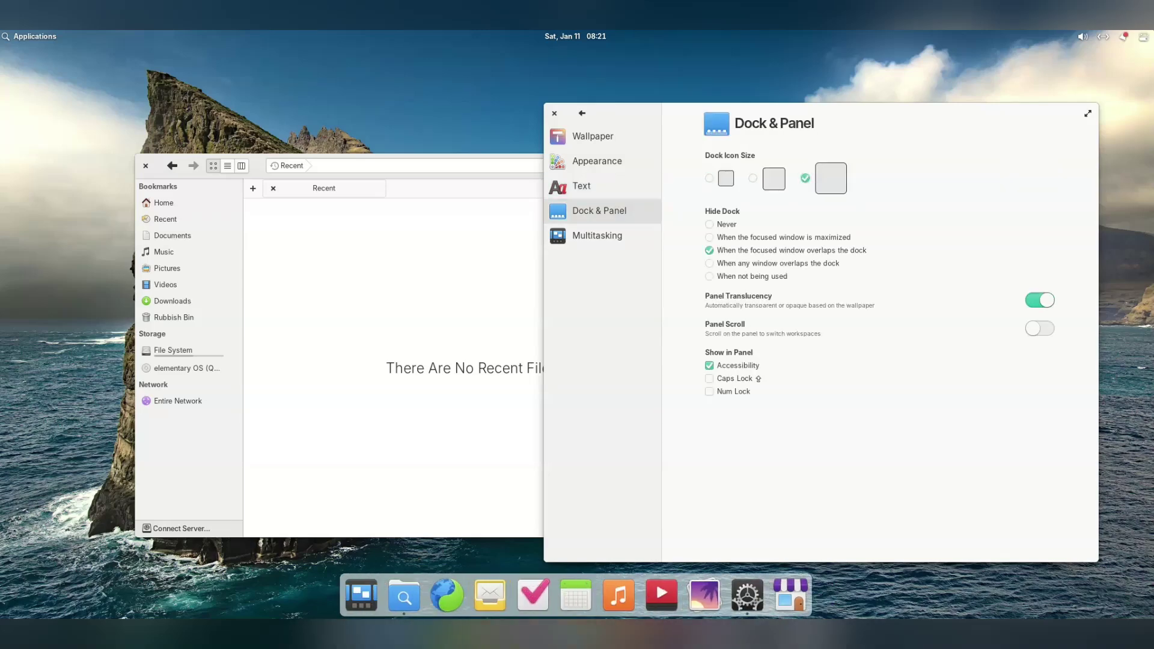
{"action": "left_click", "coordinate": [1040, 300]}
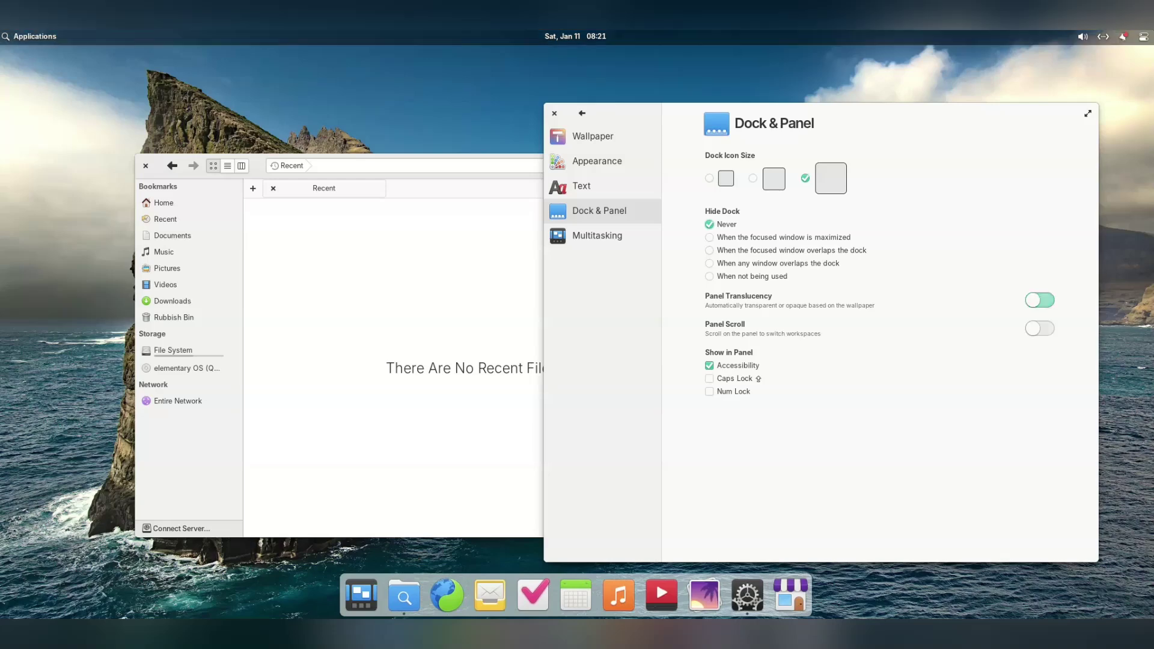
{"action": "left_click", "coordinate": [1040, 300]}
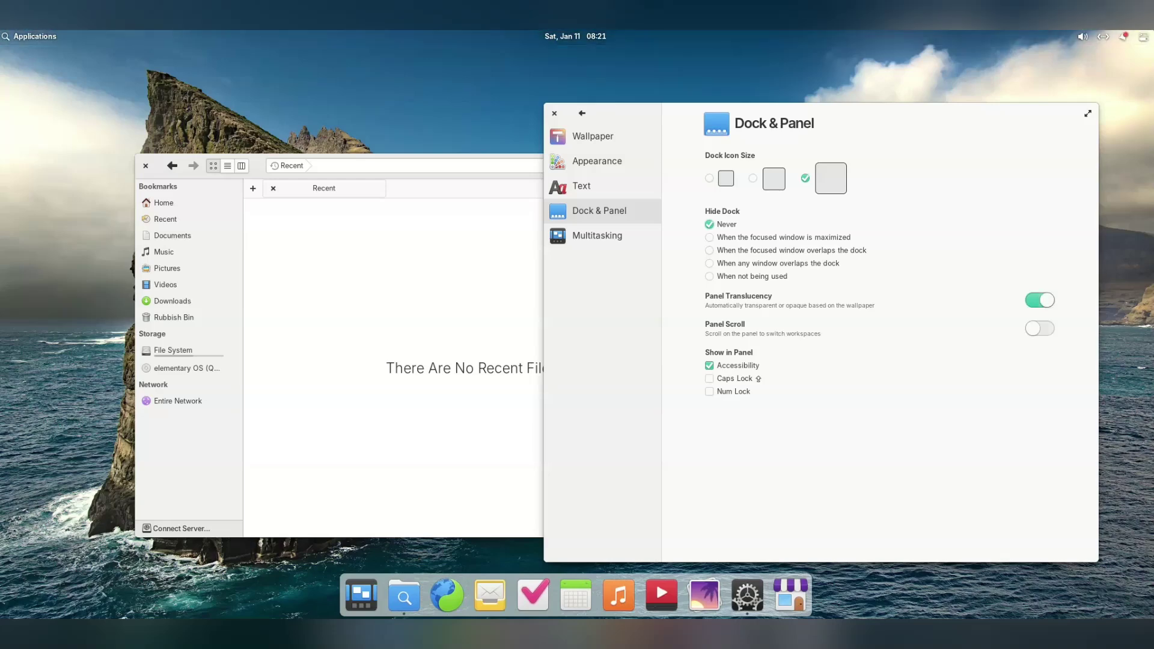
{"action": "left_click", "coordinate": [1040, 300]}
{"action": "left_click", "coordinate": [1040, 300]}
{"action": "left_click", "coordinate": [1040, 328]}
{"action": "left_click", "coordinate": [1040, 328]}
In Multitasking, set the Top Right hot corner to 'Switch to next workspace'
{"action": "left_click", "coordinate": [597, 236]}
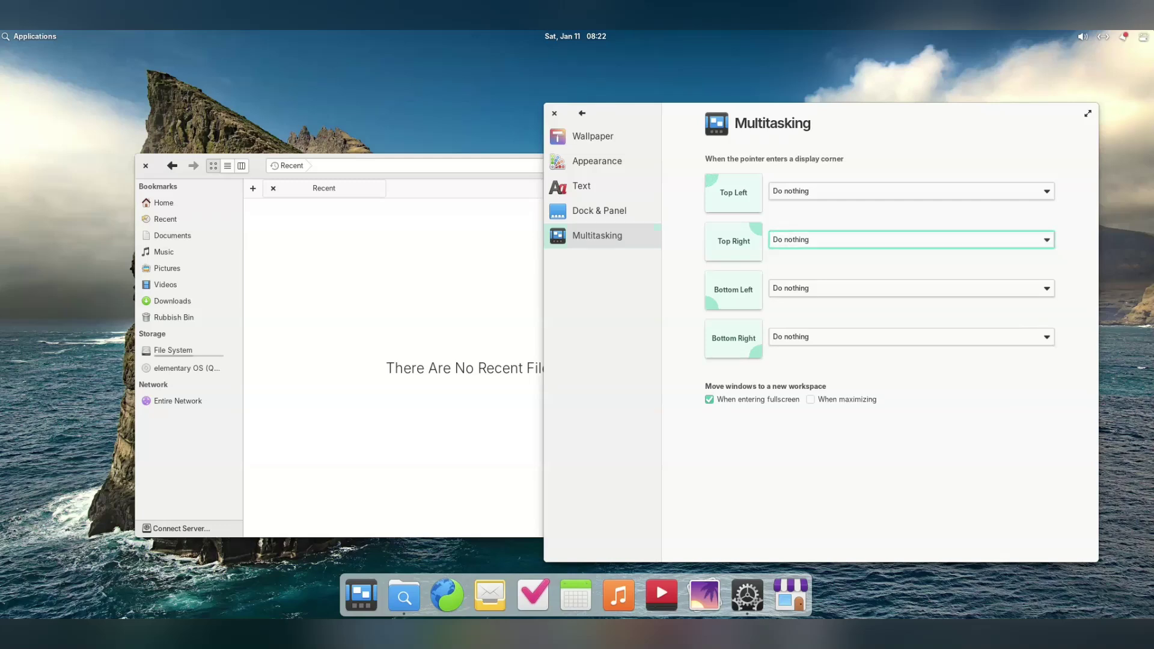
{"action": "left_click", "coordinate": [907, 240]}
{"action": "left_click", "coordinate": [820, 373]}
{"action": "key", "text": "super+Right"}
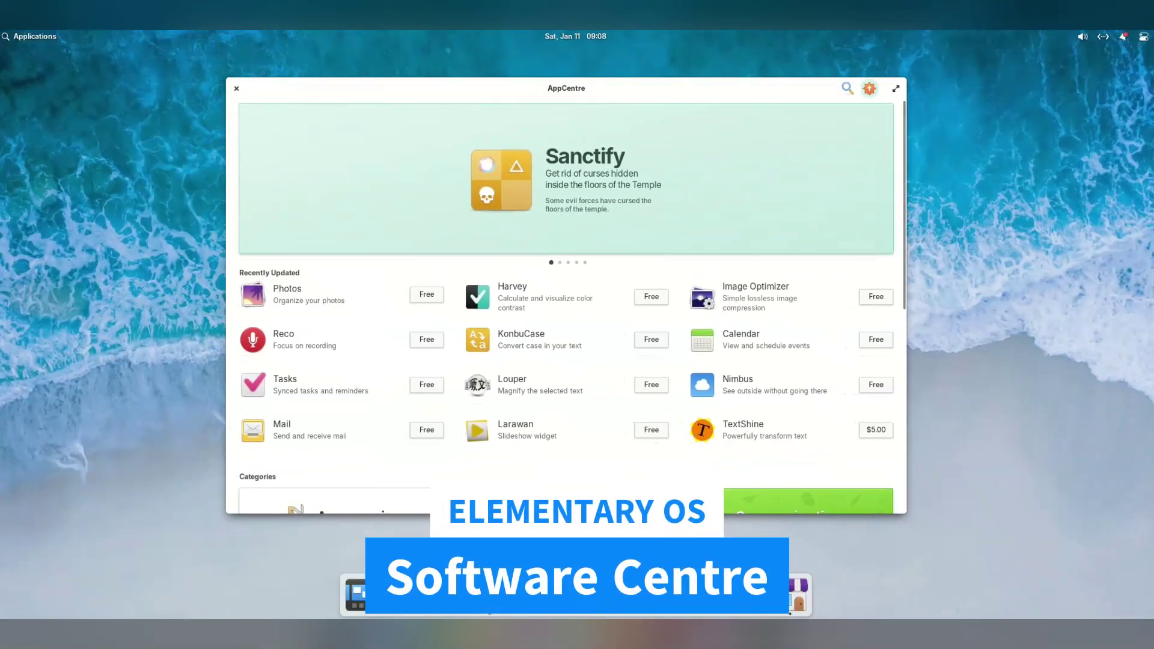
Browse AppCentre's categories, view Harvey's app page, and return to the store home view
{"action": "scroll", "coordinate": [566, 307], "scroll_direction": "down", "scroll_amount": 3}
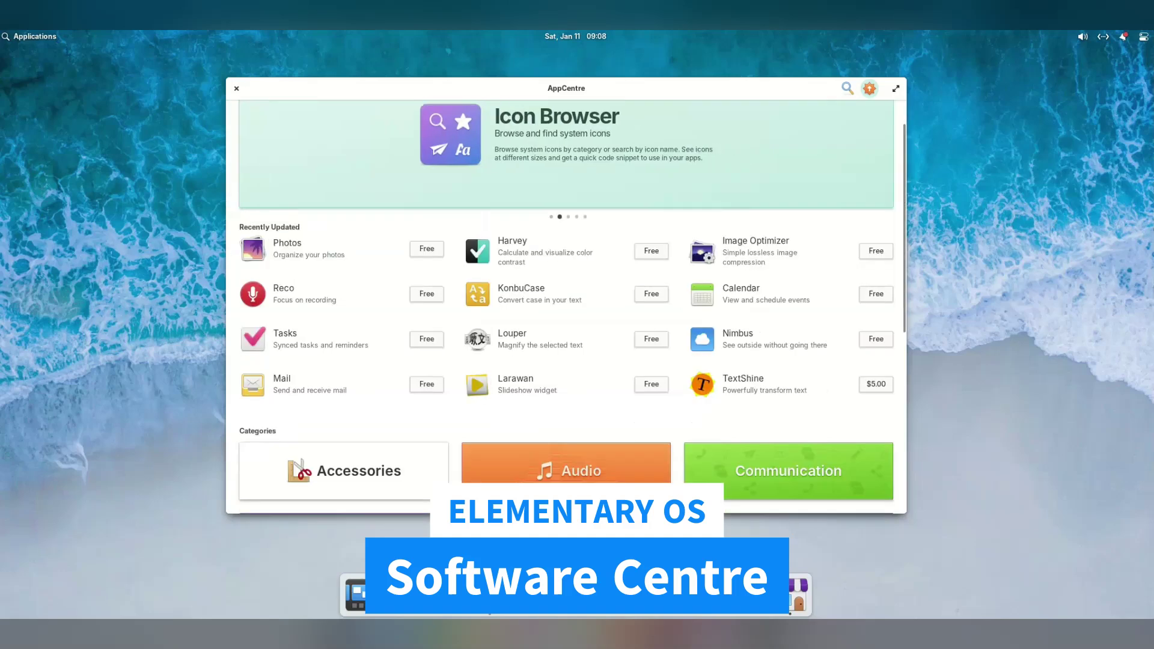
{"action": "scroll", "coordinate": [567, 307], "scroll_direction": "down", "scroll_amount": 6}
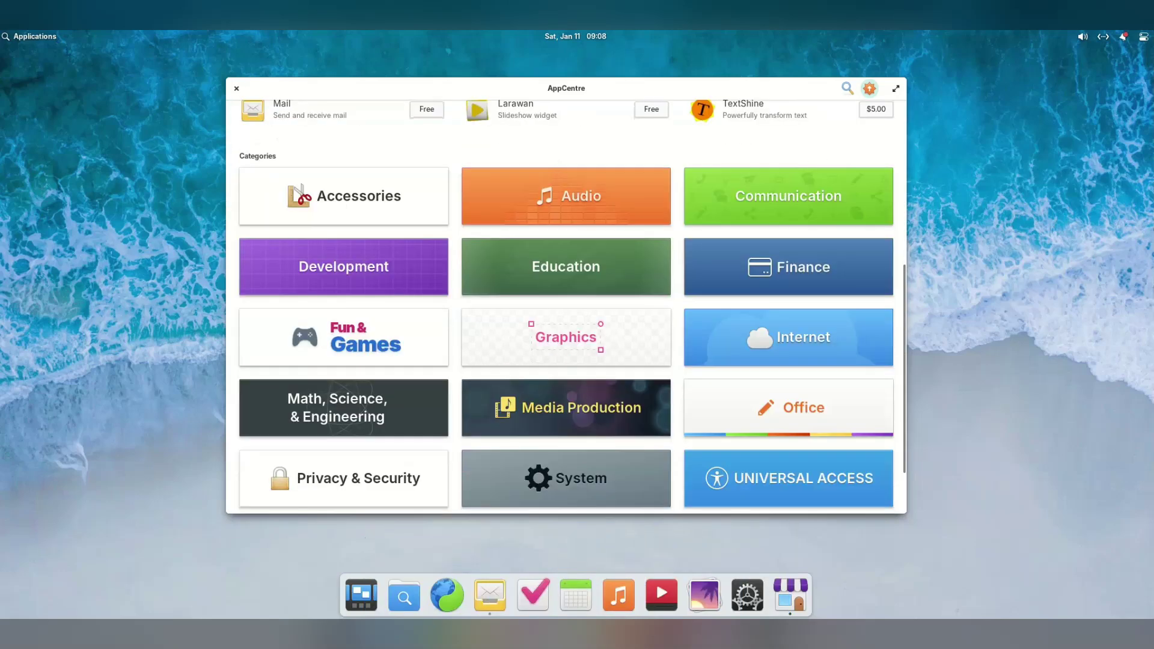
{"action": "scroll", "coordinate": [567, 307], "scroll_direction": "up", "scroll_amount": 9}
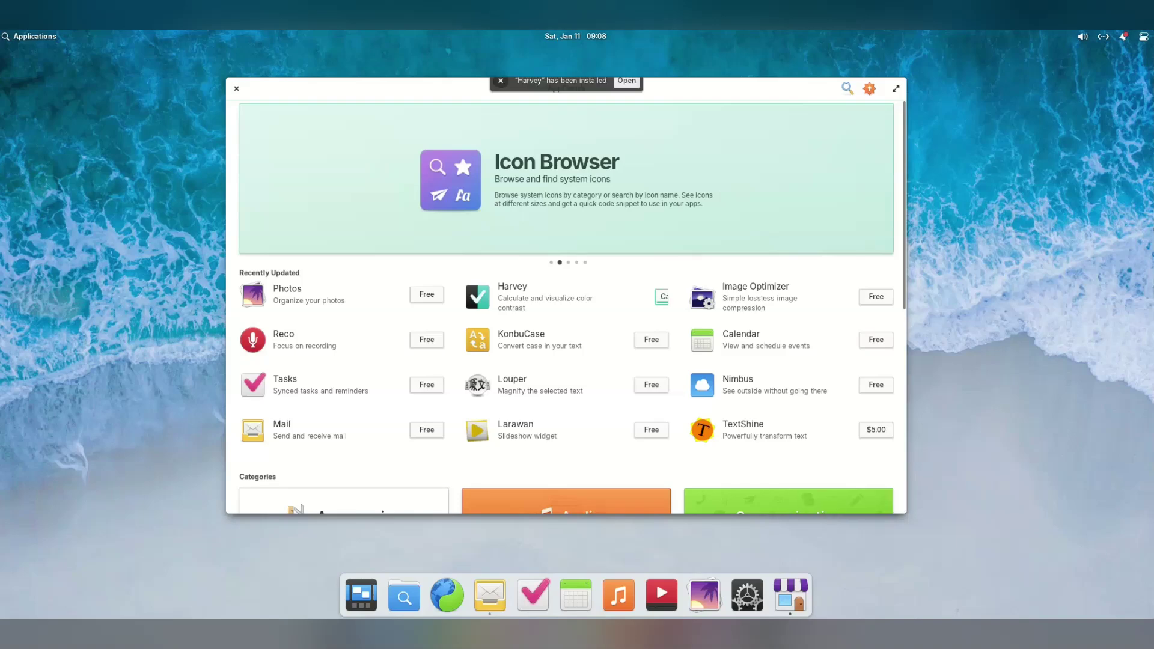
{"action": "left_click", "coordinate": [565, 297]}
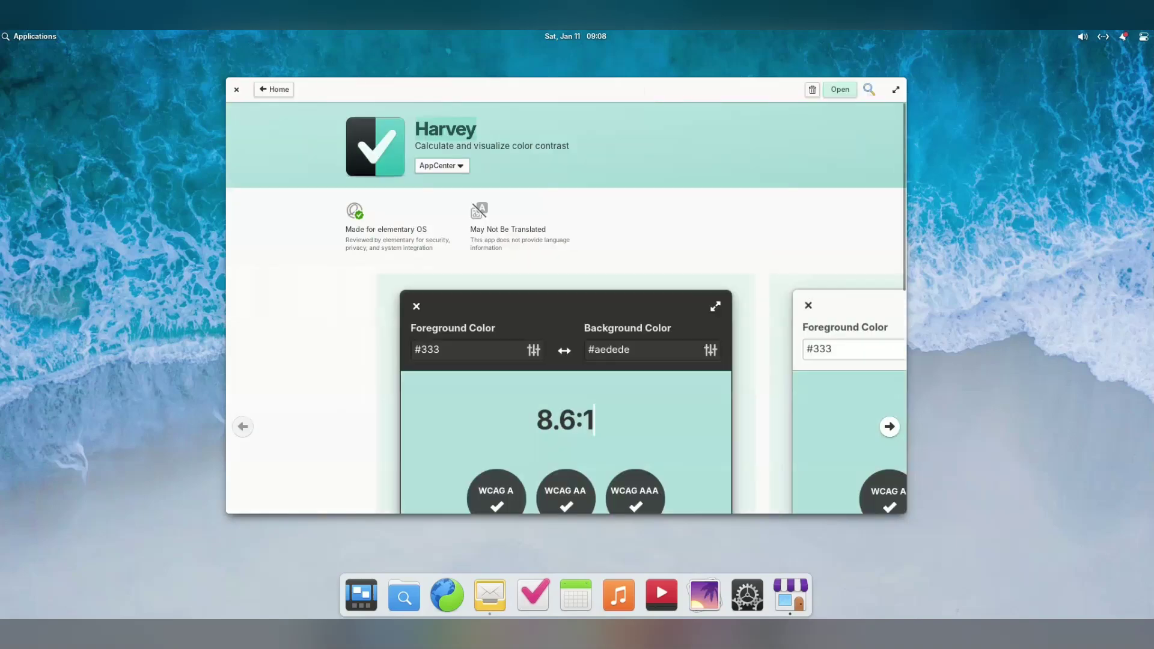
{"action": "scroll", "coordinate": [565, 307], "scroll_direction": "down", "scroll_amount": 1}
{"action": "key", "text": "alt+Left"}
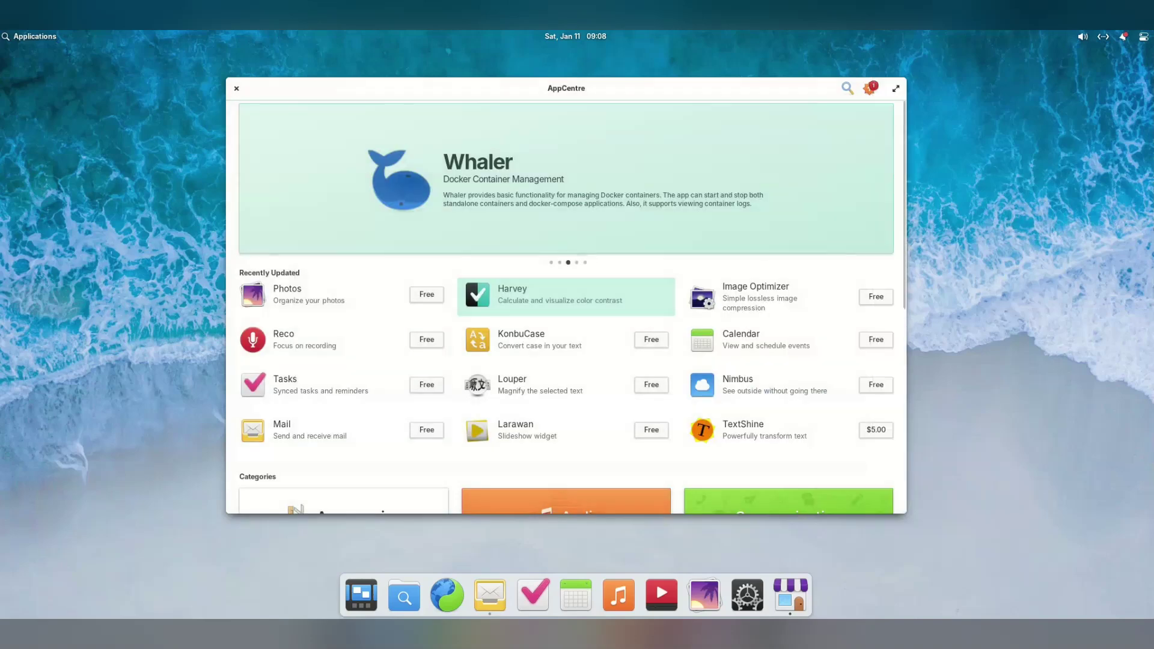
{"action": "scroll", "coordinate": [567, 307], "scroll_direction": "down", "scroll_amount": 5}
{"action": "scroll", "coordinate": [566, 307], "scroll_direction": "down", "scroll_amount": 2}
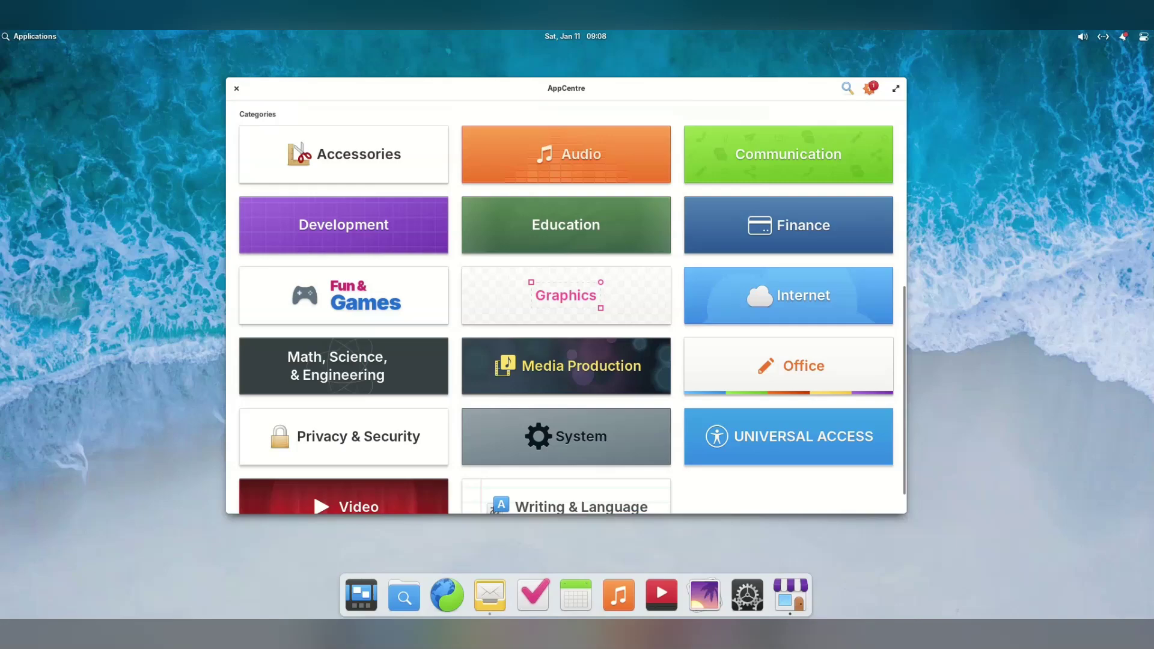
{"action": "scroll", "coordinate": [566, 306], "scroll_direction": "up", "scroll_amount": 7}
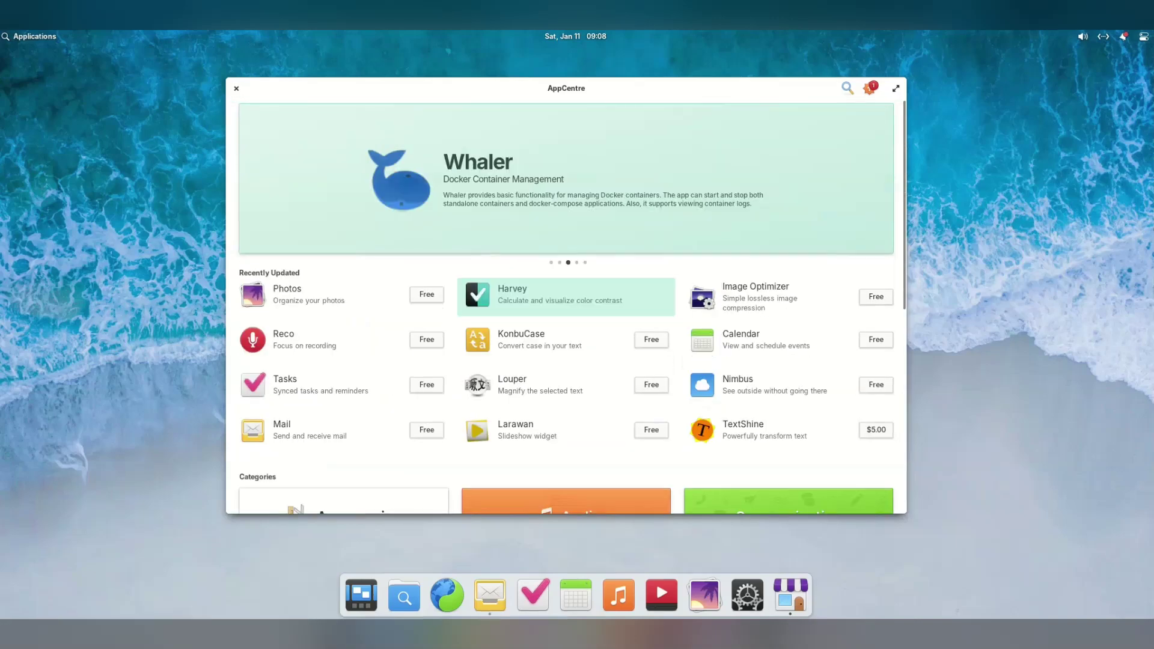
Search 'gimp' and look over GIMP's app page
{"action": "type", "text": "gimp"}
{"action": "key", "text": "Down"}
{"action": "key", "text": "Down"}
{"action": "key", "text": "Return"}
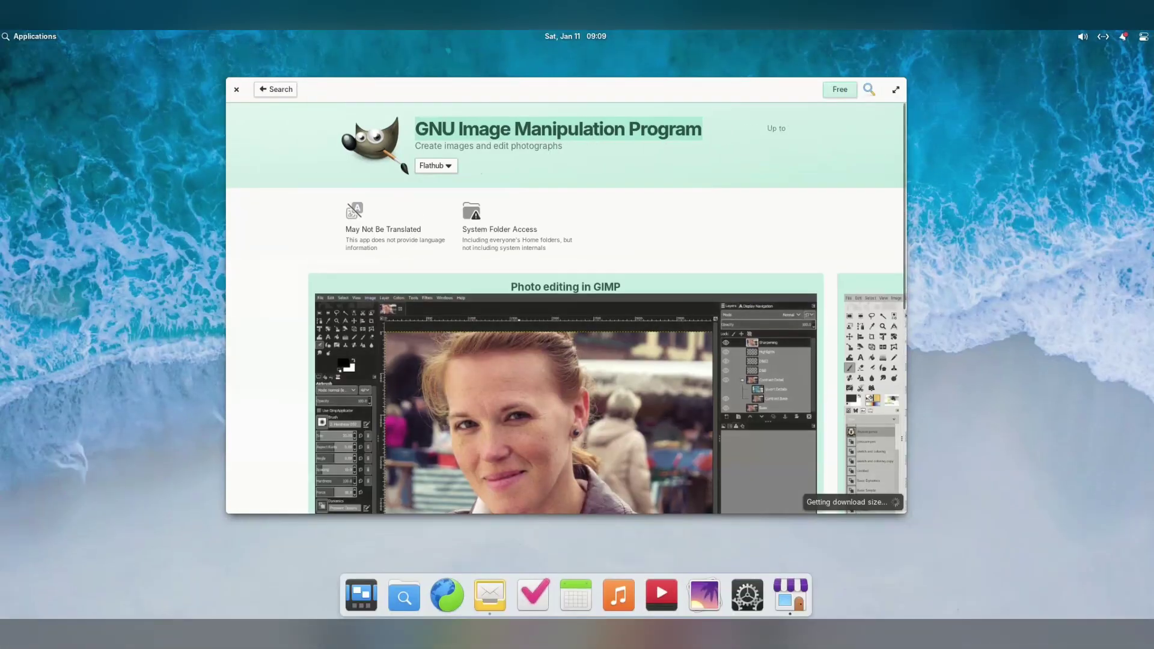
{"action": "scroll", "coordinate": [565, 300], "scroll_direction": "down", "scroll_amount": 5}
{"action": "scroll", "coordinate": [565, 300], "scroll_direction": "down", "scroll_amount": 3}
{"action": "scroll", "coordinate": [565, 300], "scroll_direction": "up", "scroll_amount": 10}
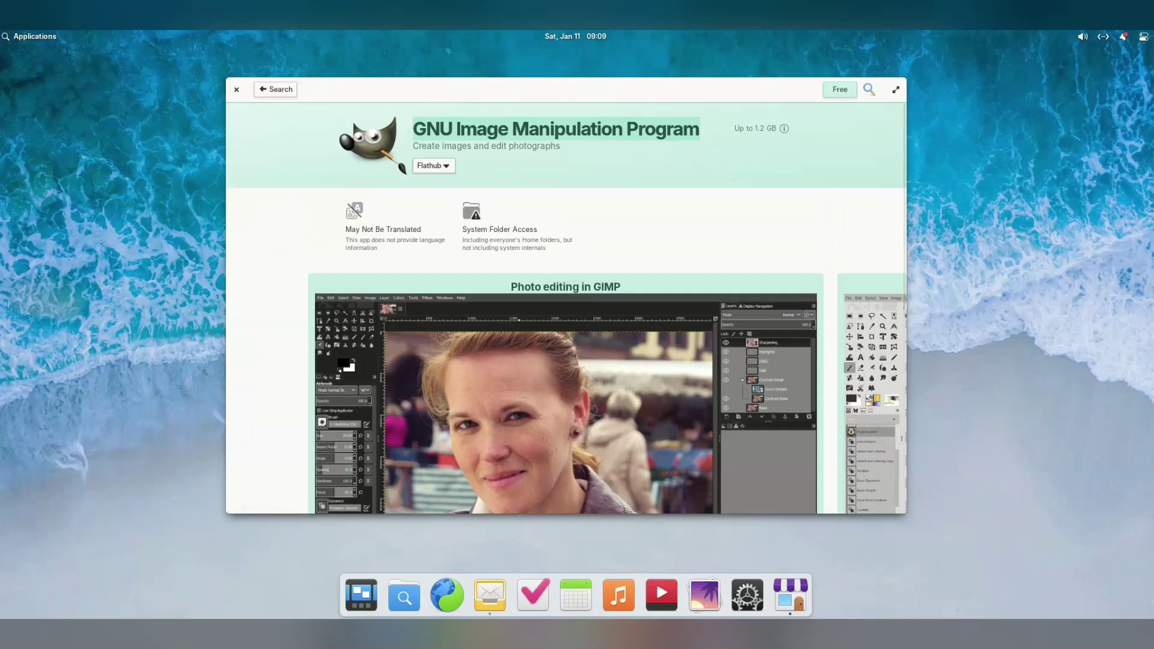
Search 'discord', check Discord's Flathub source list, go back, and quit AppCentre
{"action": "key", "text": "ctrl+f"}
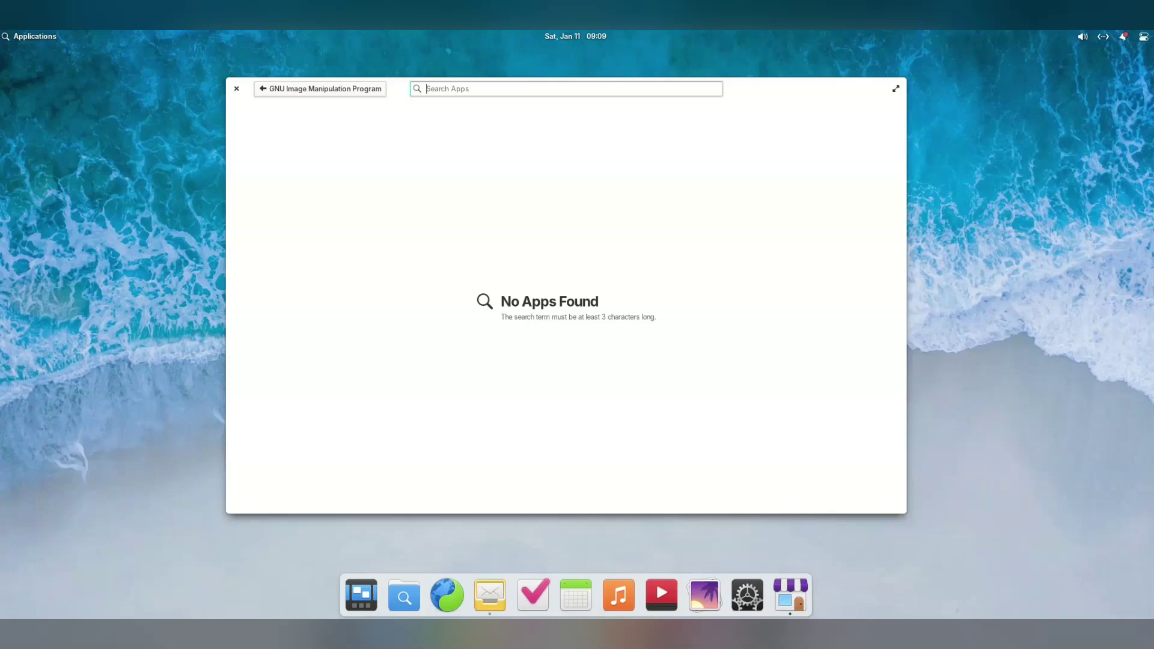
{"action": "type", "text": "discord"}
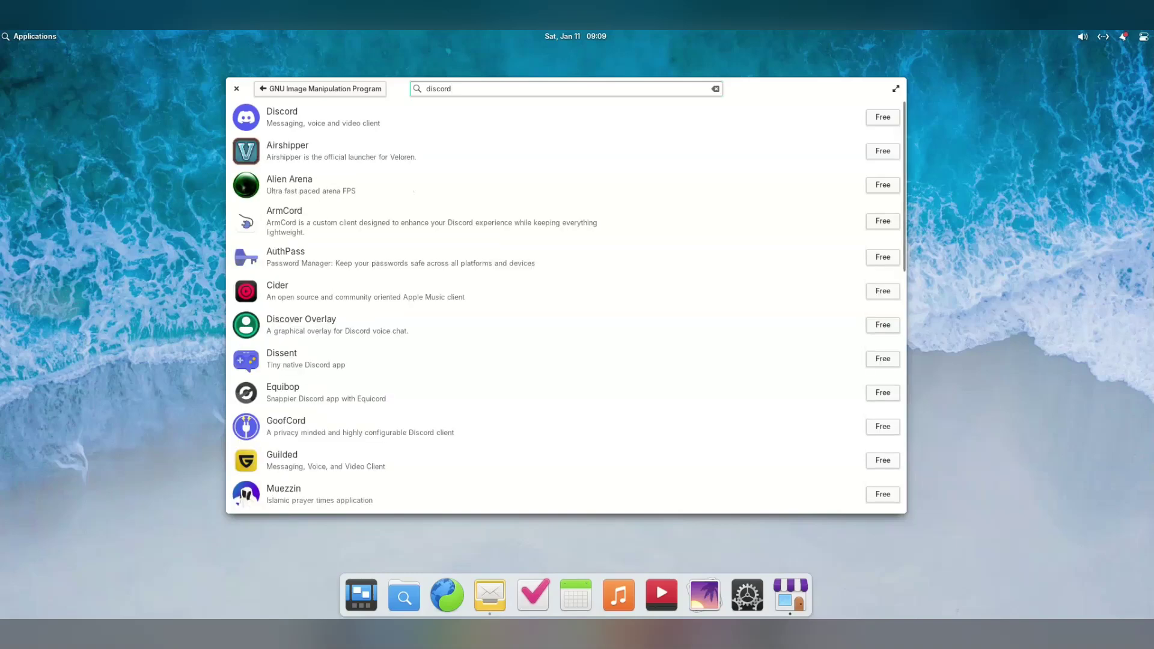
{"action": "key", "text": "Return"}
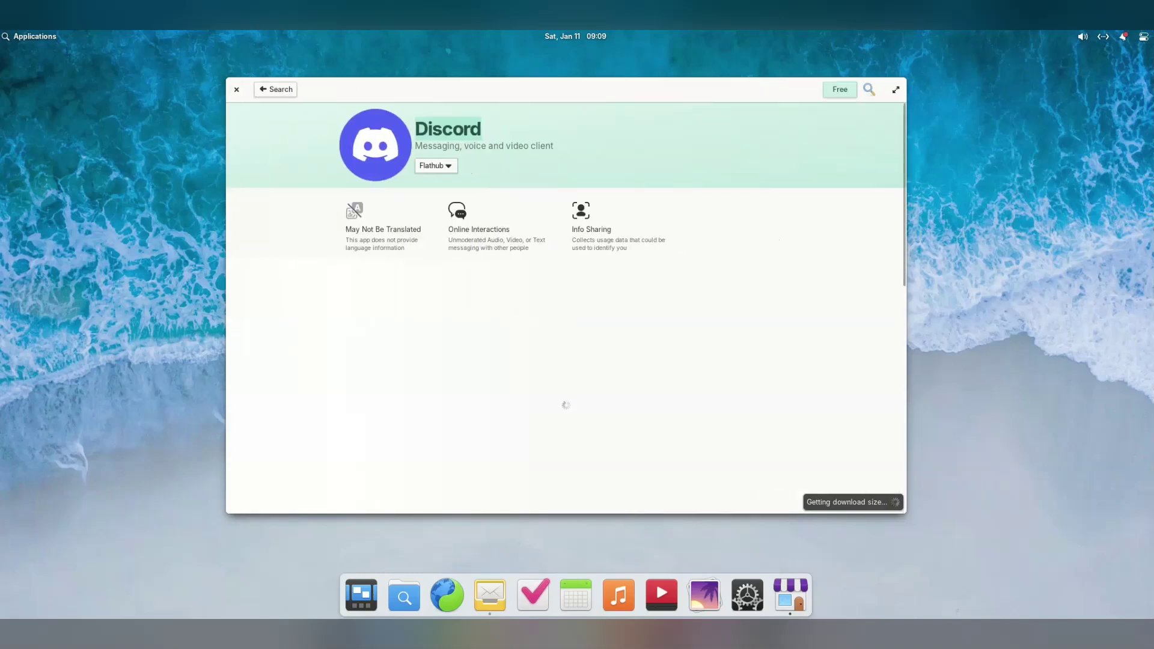
{"action": "key", "text": "space"}
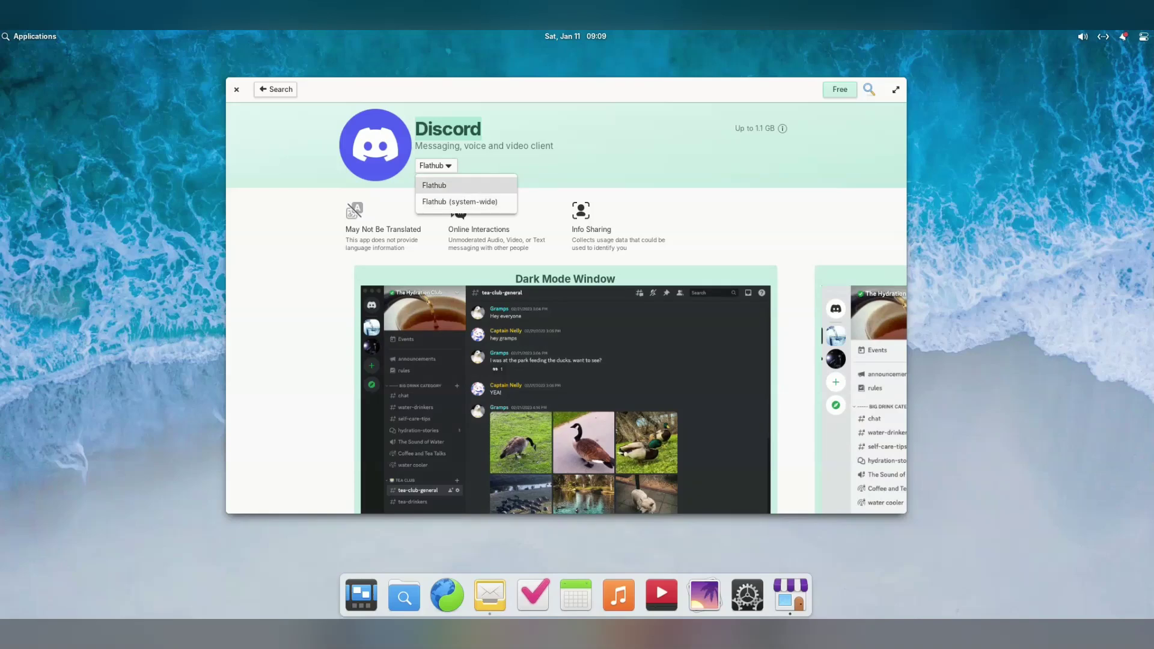
{"action": "key", "text": "Escape"}
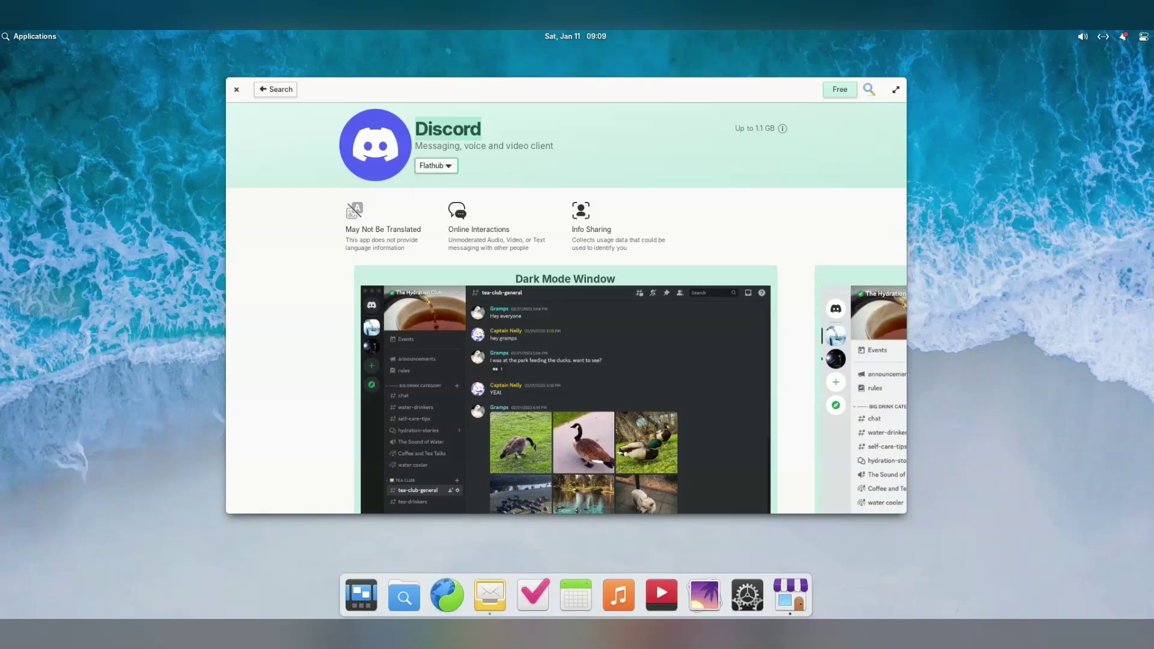
{"action": "key", "text": "alt+Left"}
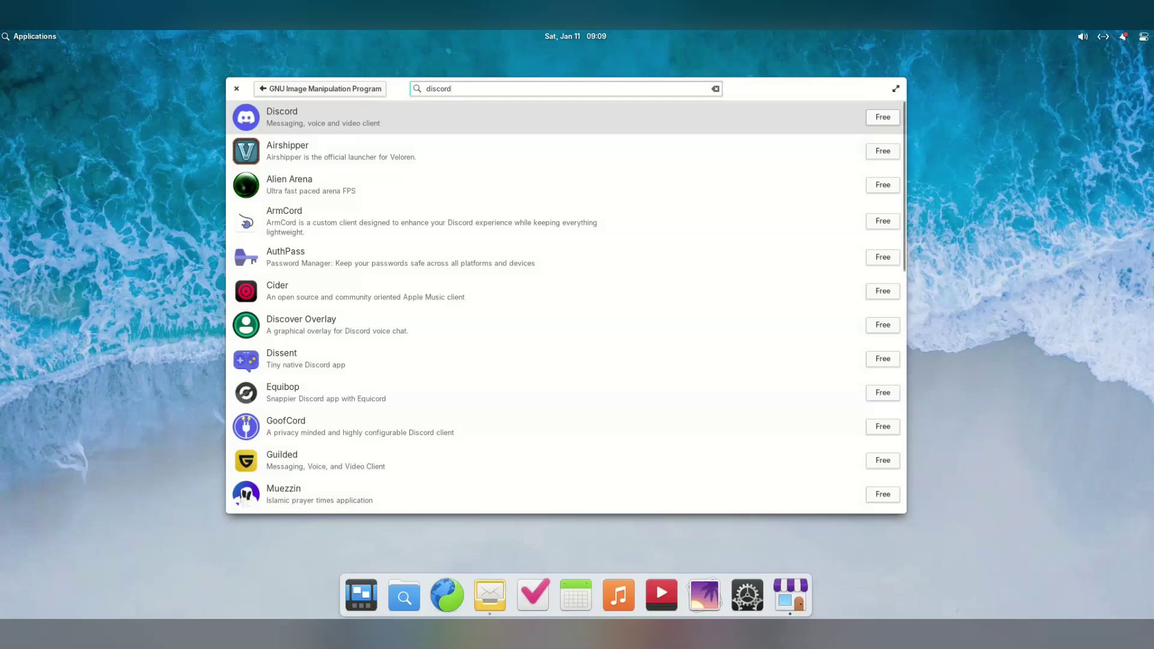
{"action": "key", "text": "ctrl+q"}
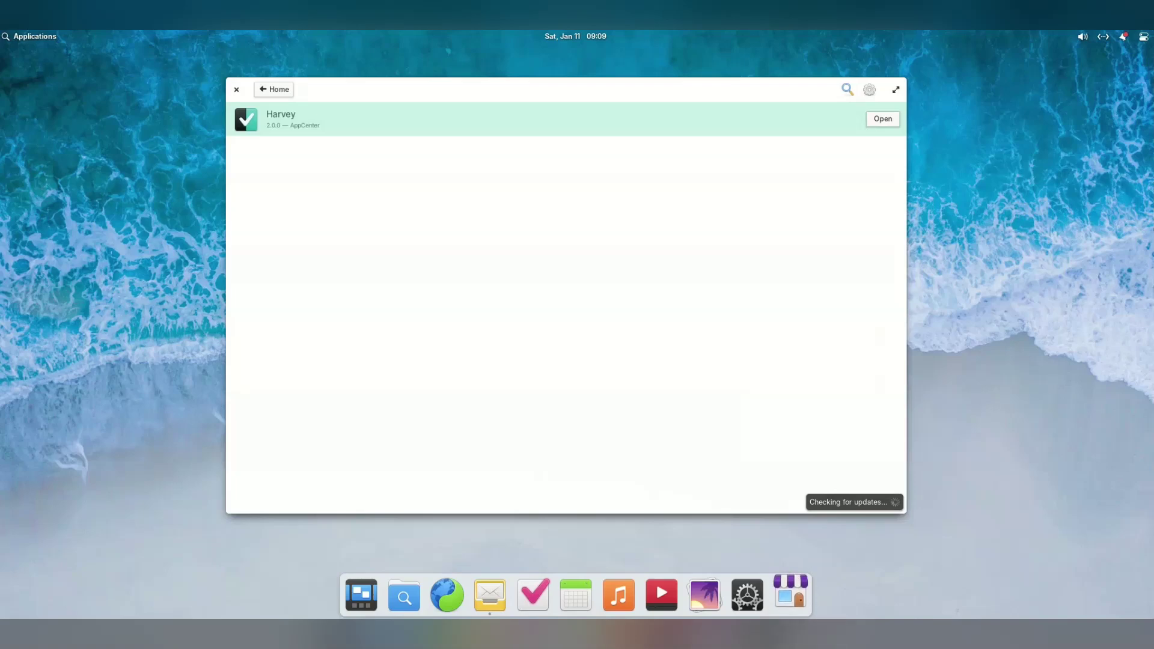
Open Journaler's app page from the store home and check its install sources
{"action": "key", "text": "alt+Left"}
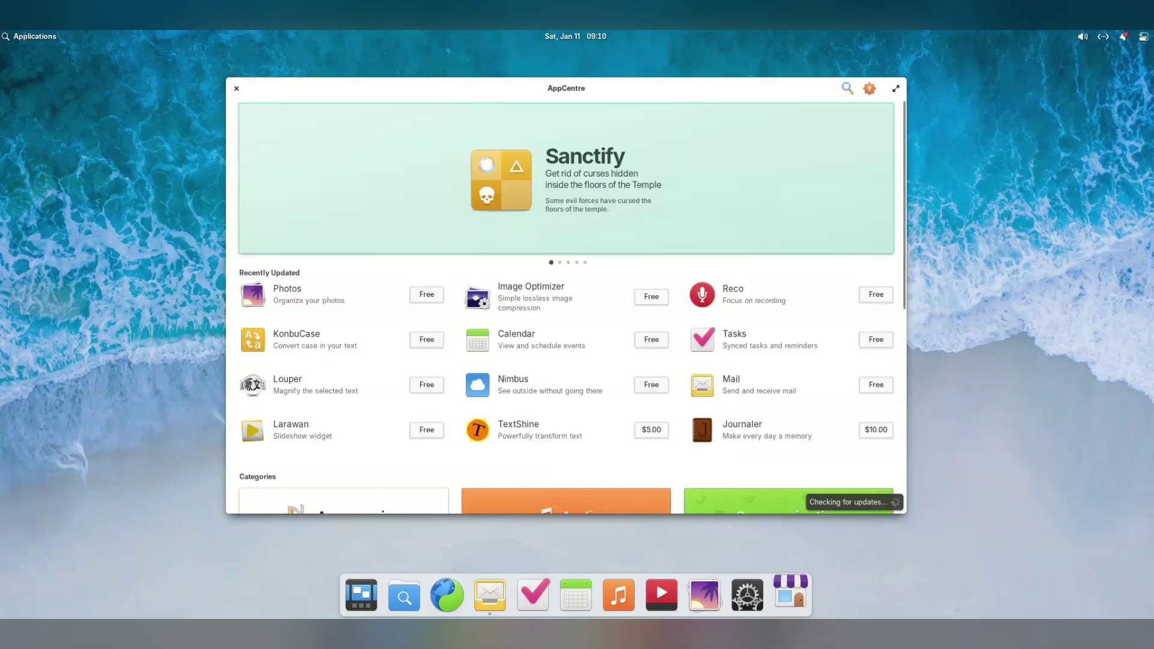
{"action": "scroll", "coordinate": [566, 361], "scroll_direction": "down", "scroll_amount": 5}
{"action": "key", "text": "Return"}
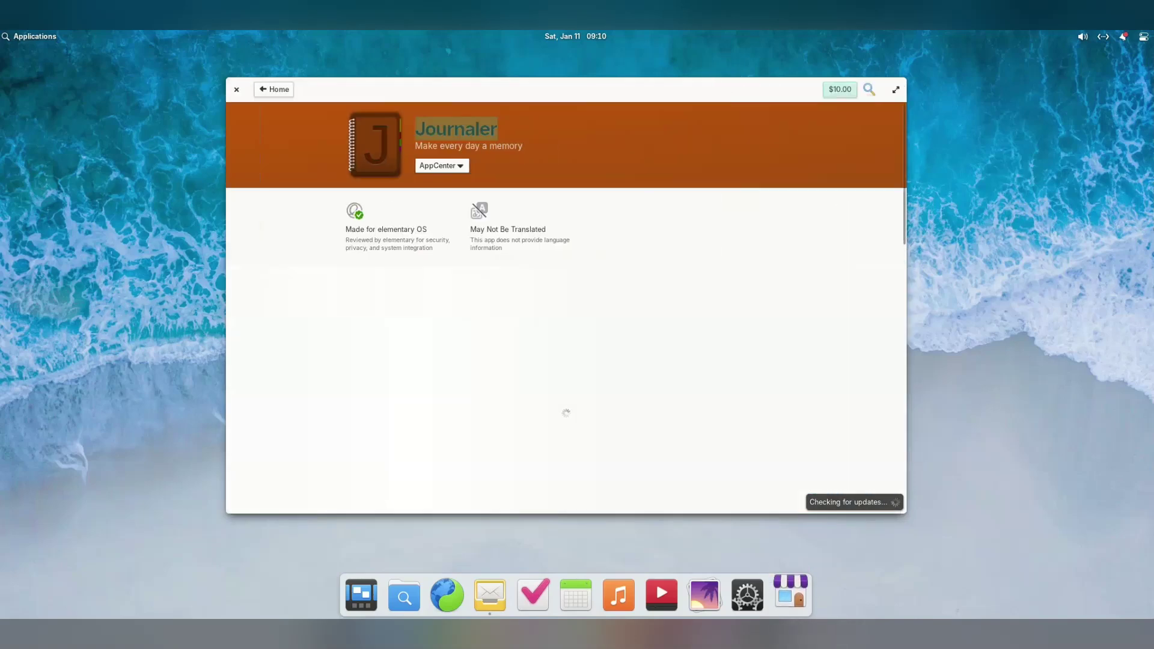
{"action": "key", "text": "Return"}
{"action": "key", "text": "Escape"}
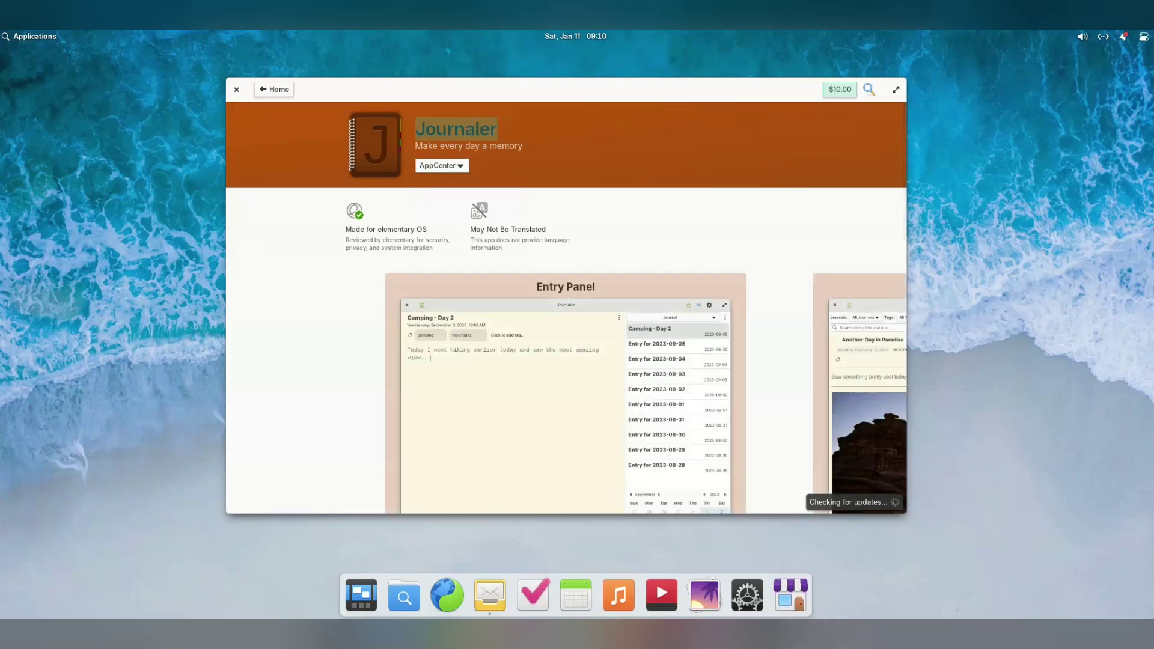
Look over Journaler's page, start the $10 purchase, and cancel the payment
{"action": "scroll", "coordinate": [566, 306], "scroll_direction": "down", "scroll_amount": 5}
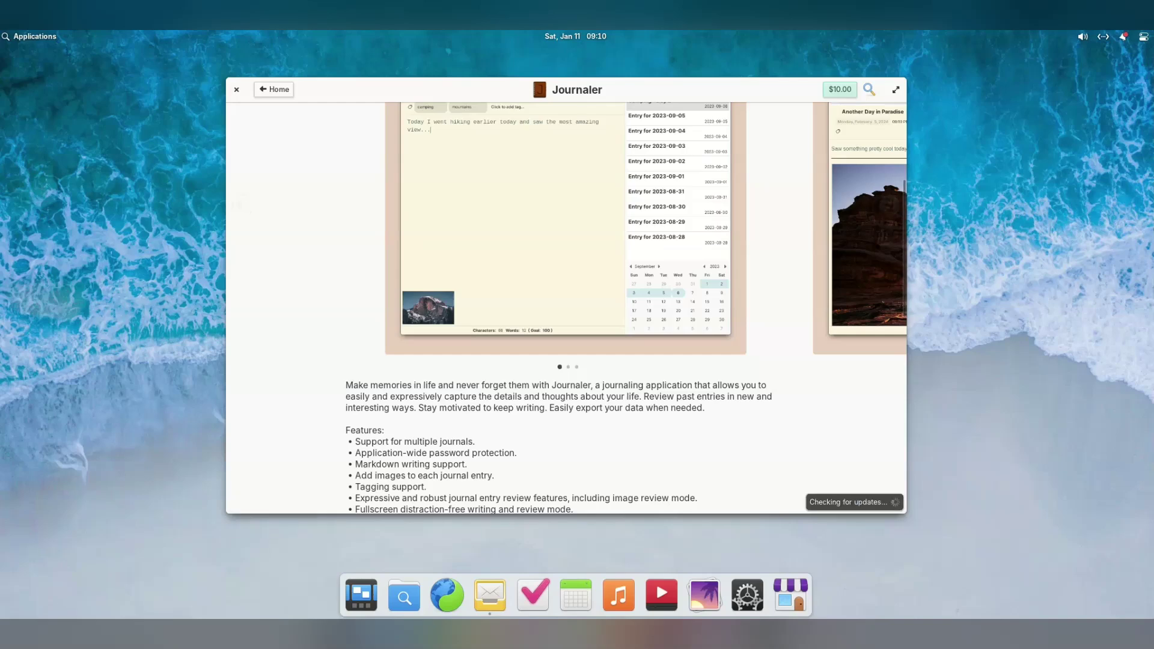
{"action": "scroll", "coordinate": [565, 301], "scroll_direction": "up", "scroll_amount": 5}
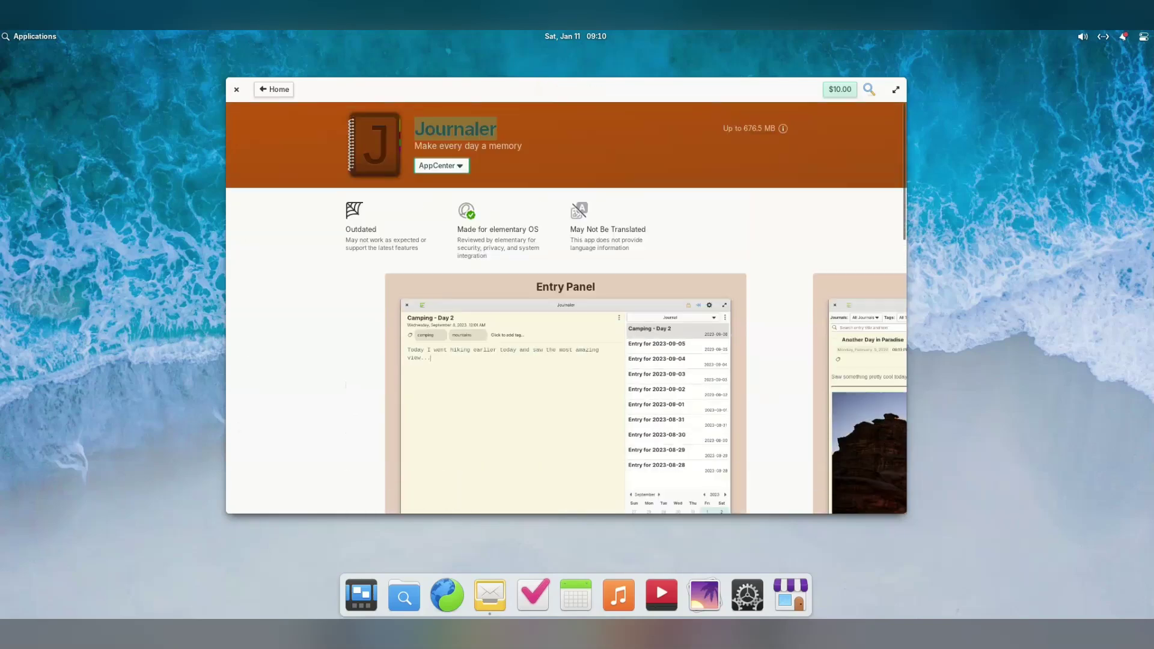
{"action": "left_click", "coordinate": [839, 89]}
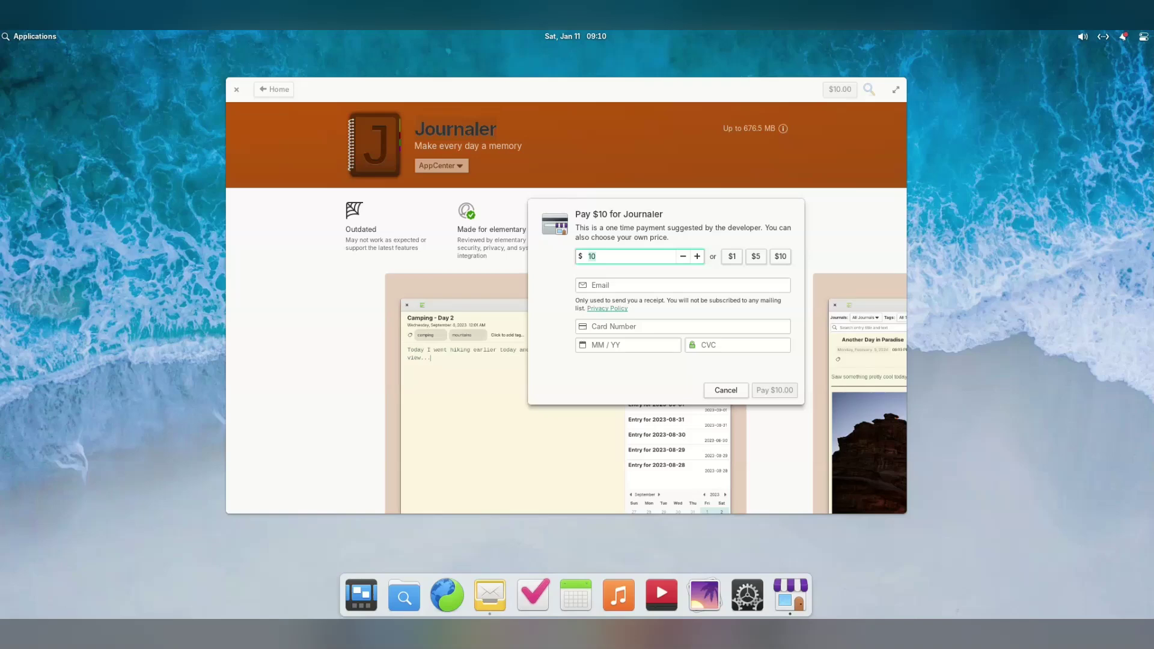
{"action": "key", "text": "Escape"}
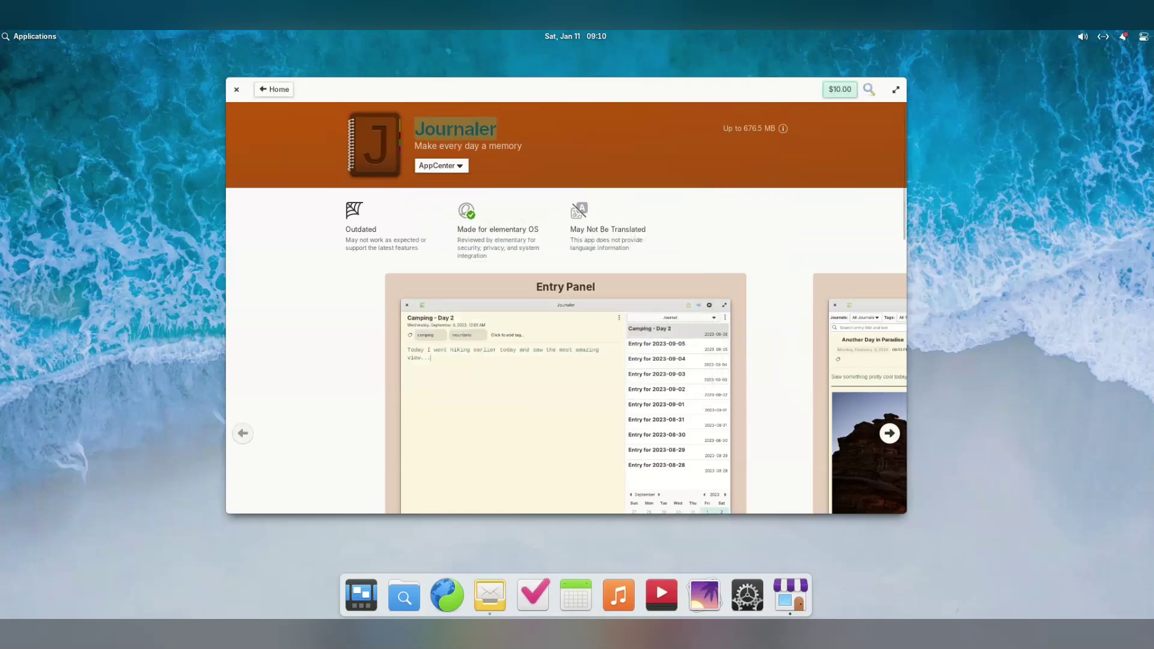
{"action": "left_click", "coordinate": [237, 89]}
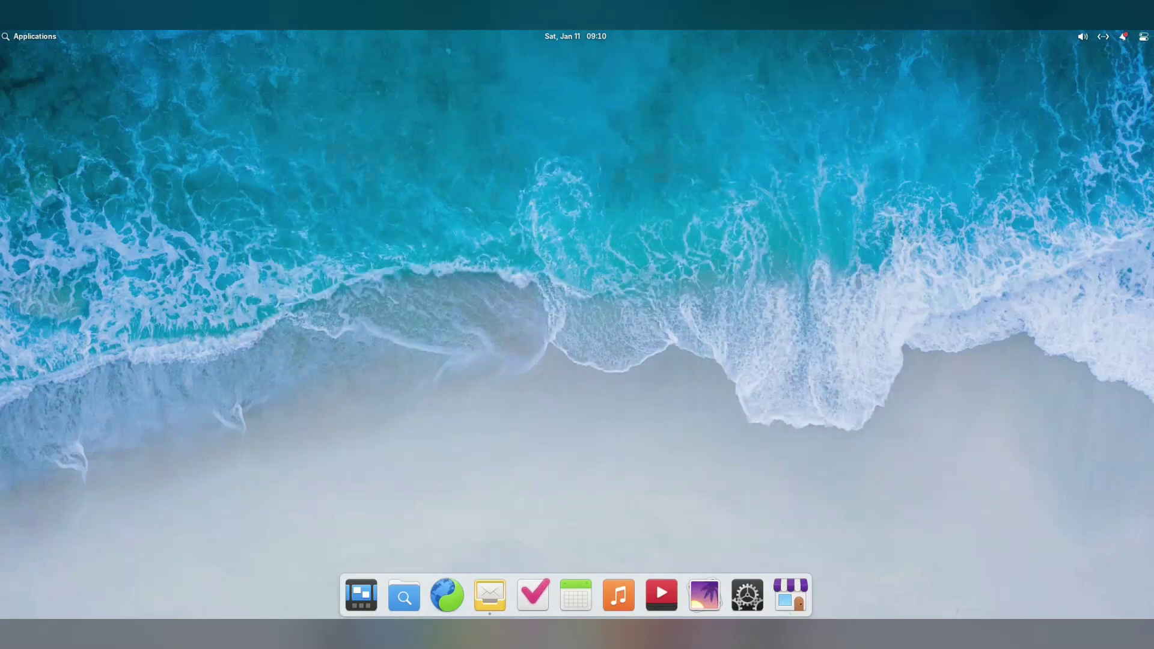